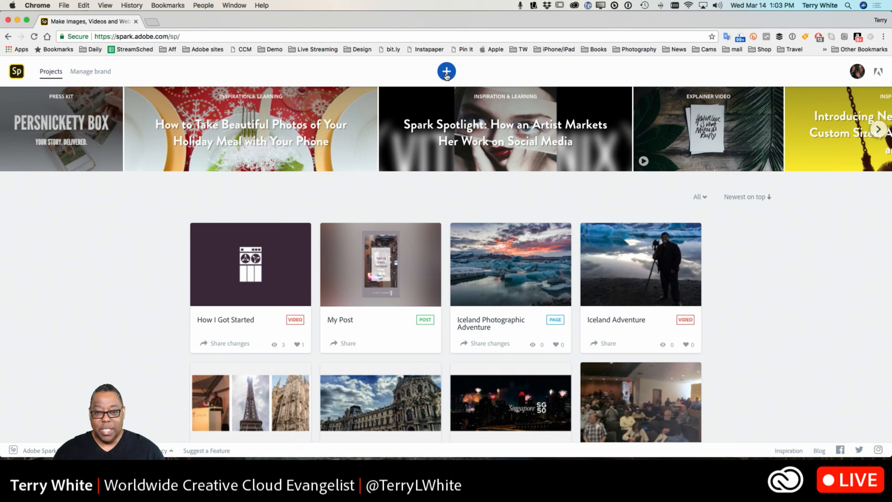
Create a new video project titled "My Trip to Egypt".
left_click(445, 75)
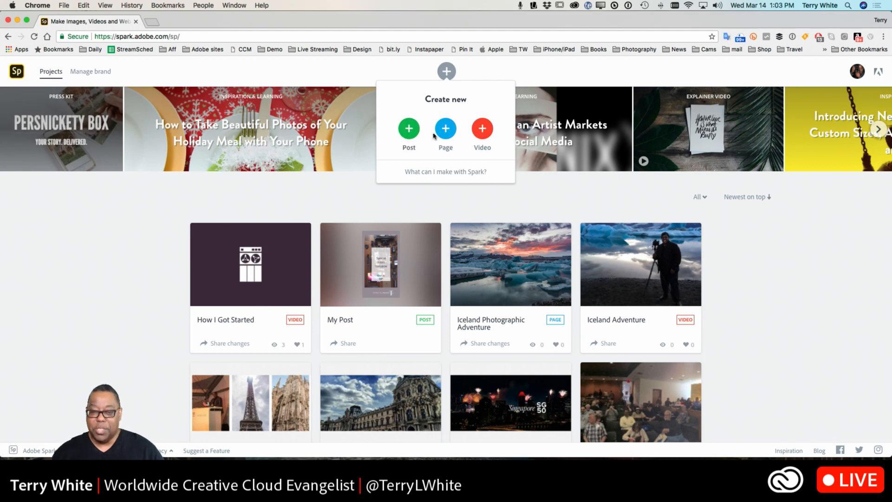
left_click(483, 133)
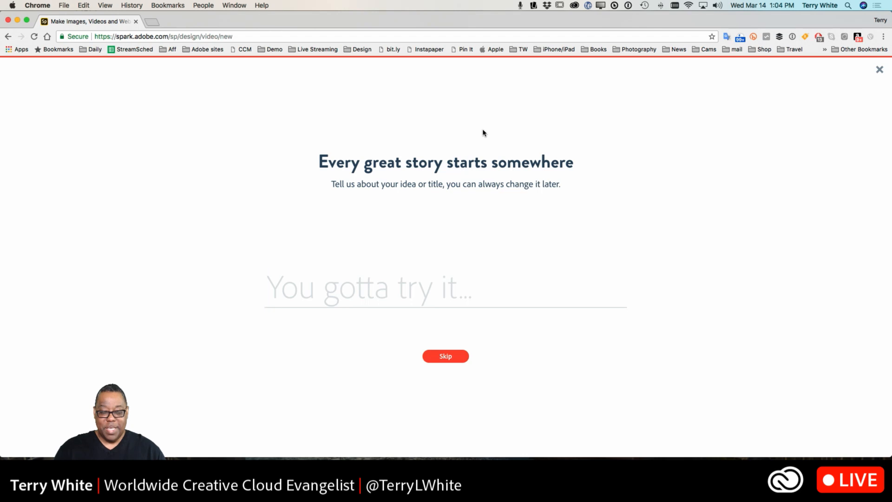
type("My Tri")
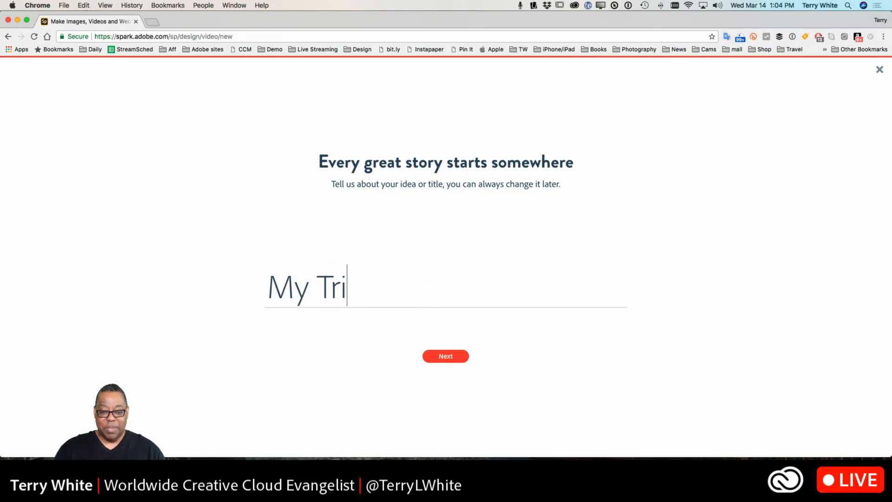
type("p to Egypt")
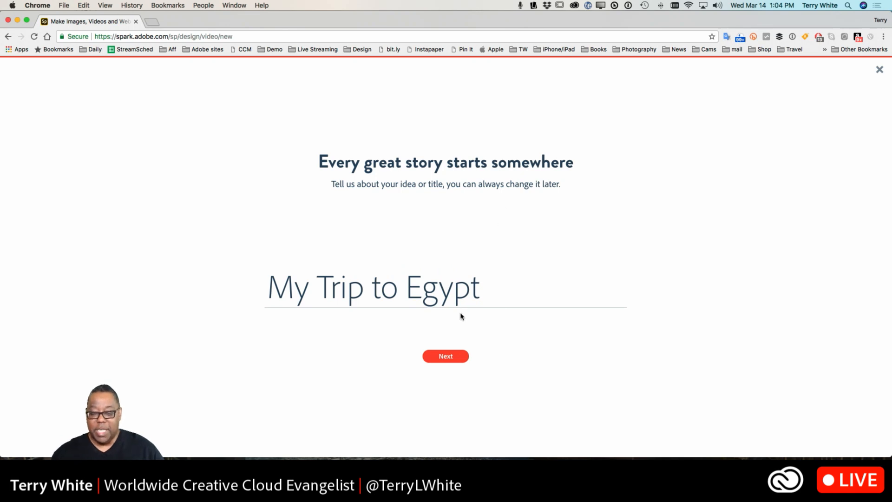
left_click(449, 357)
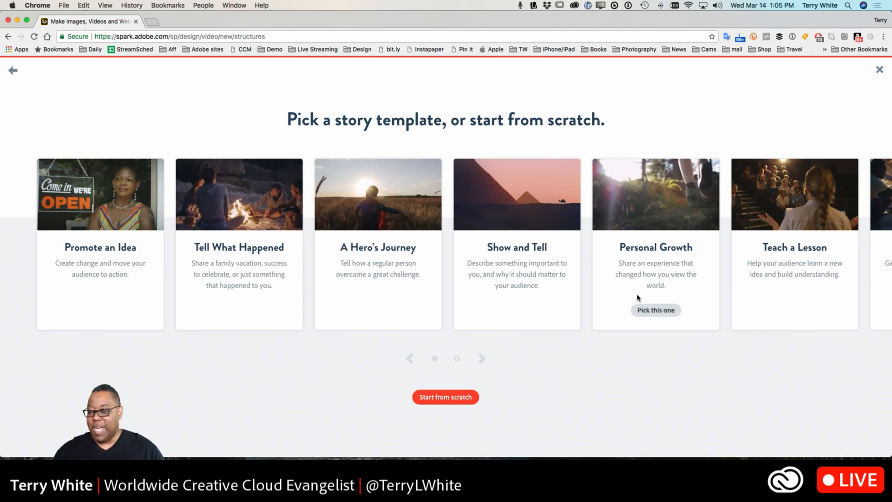
Choose the "Tell What Happened" story template for the video and dismiss the welcome tips.
scroll(637, 298, "right", 5)
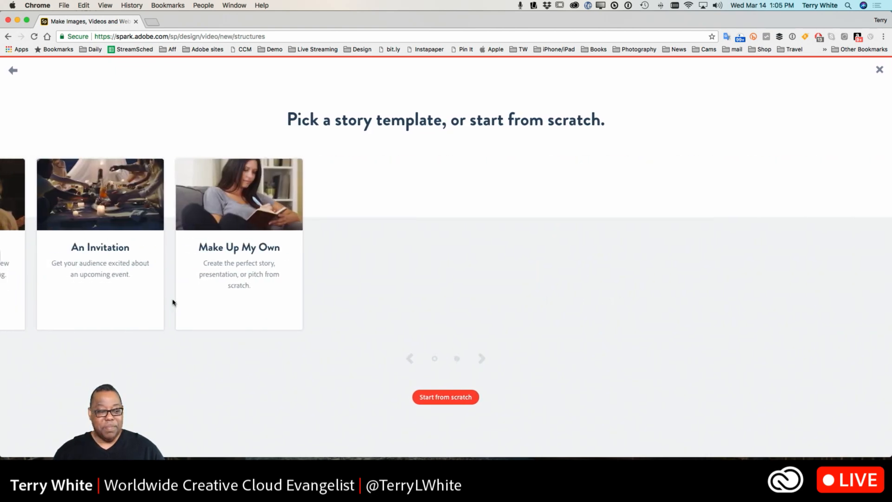
scroll(173, 303, "left", 5)
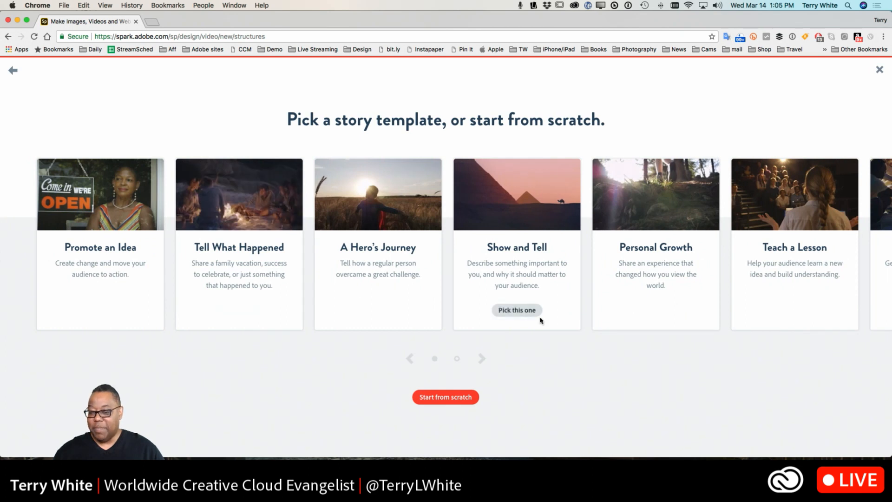
left_click(480, 358)
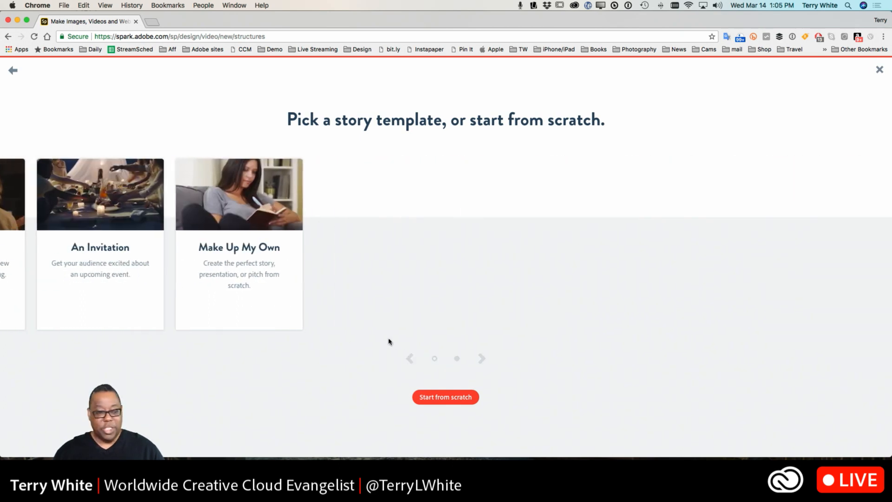
mouse_move(209, 281)
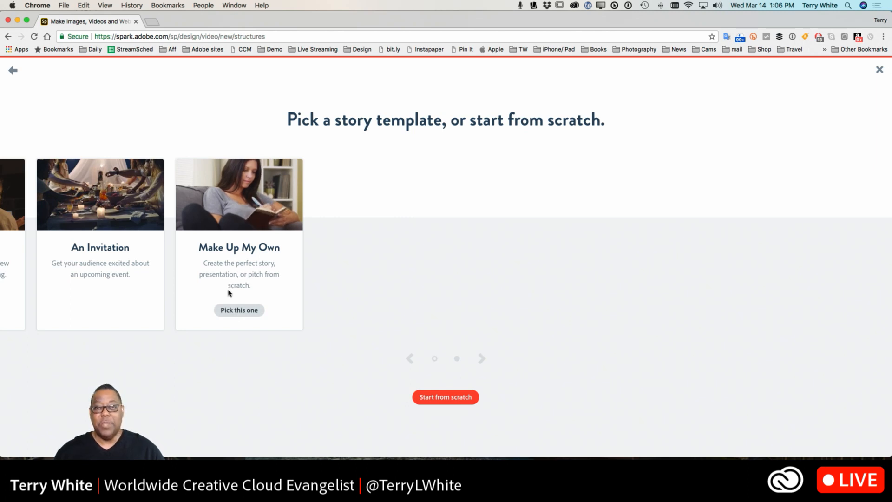
left_click(409, 360)
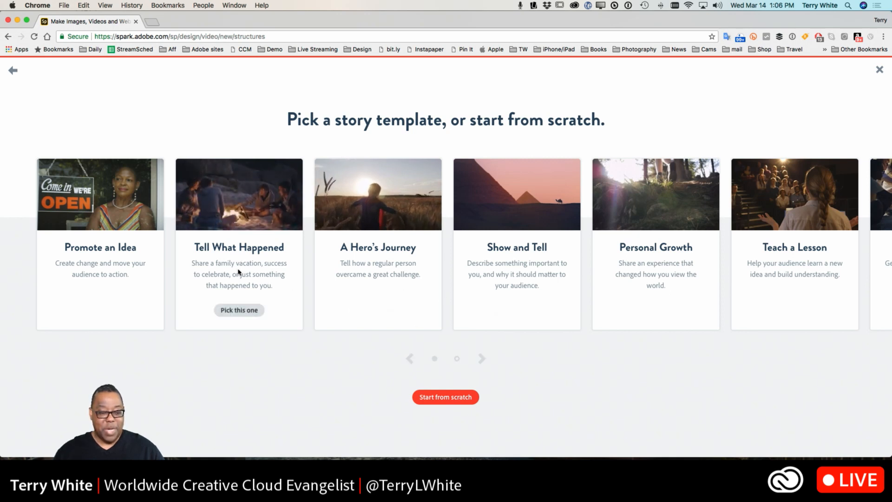
left_click(239, 310)
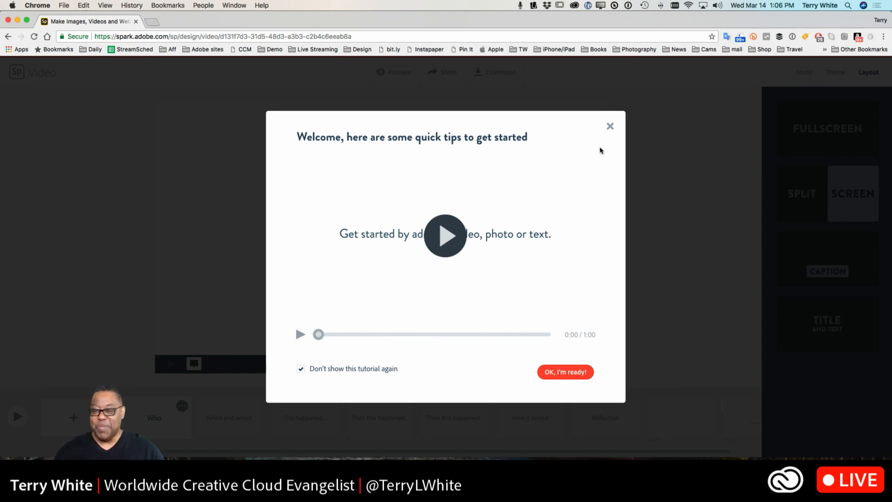
left_click(610, 126)
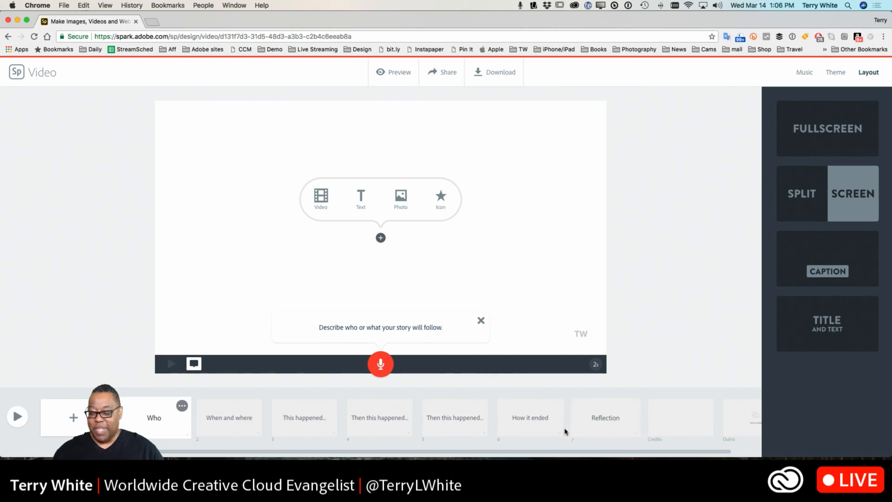
Select the "Who" slide in the storyboard and dismiss its story hint.
scroll(675, 429, "right", 2)
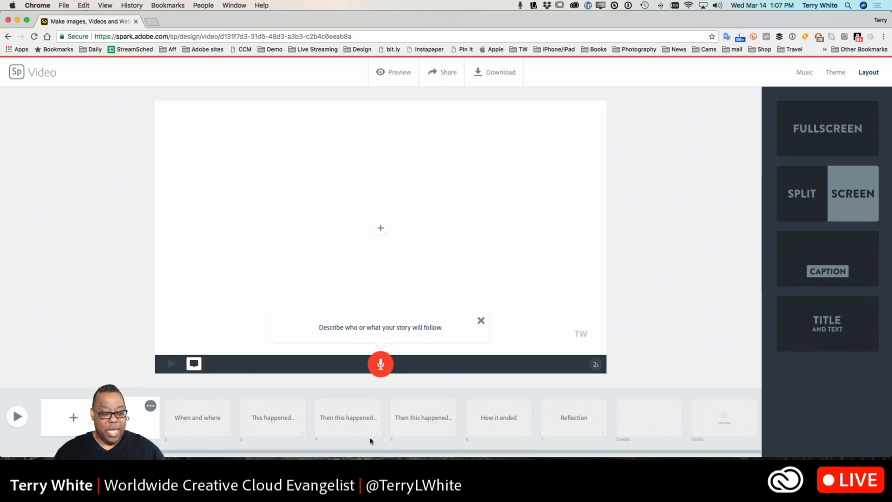
left_click(127, 422)
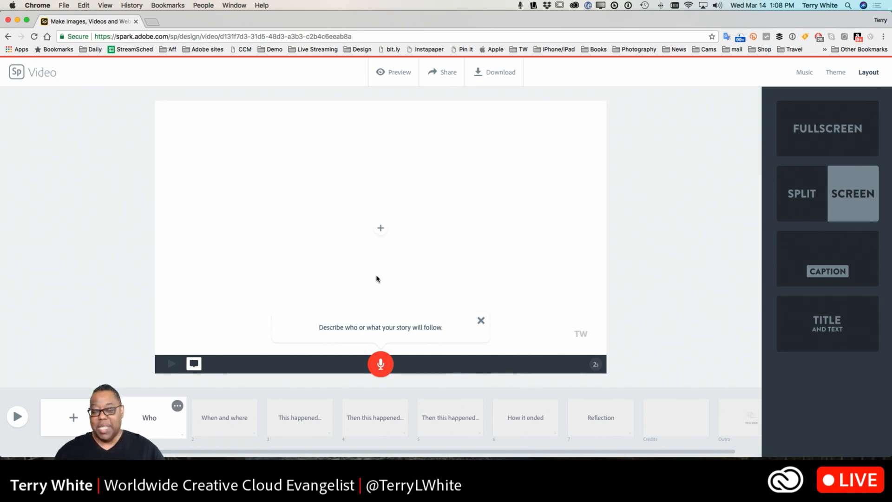
left_click(481, 319)
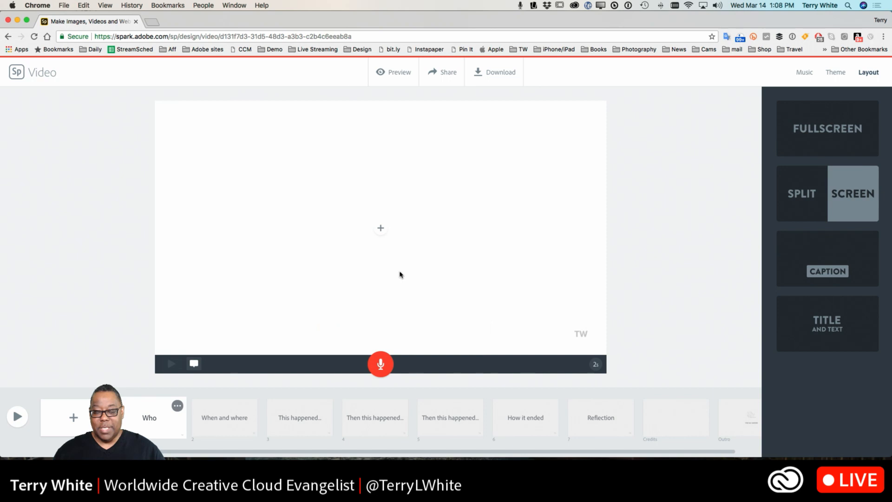
Start adding a photo to the "Who" slide from Lightroom and open the Egypt album in the Travel folder.
left_click(381, 228)
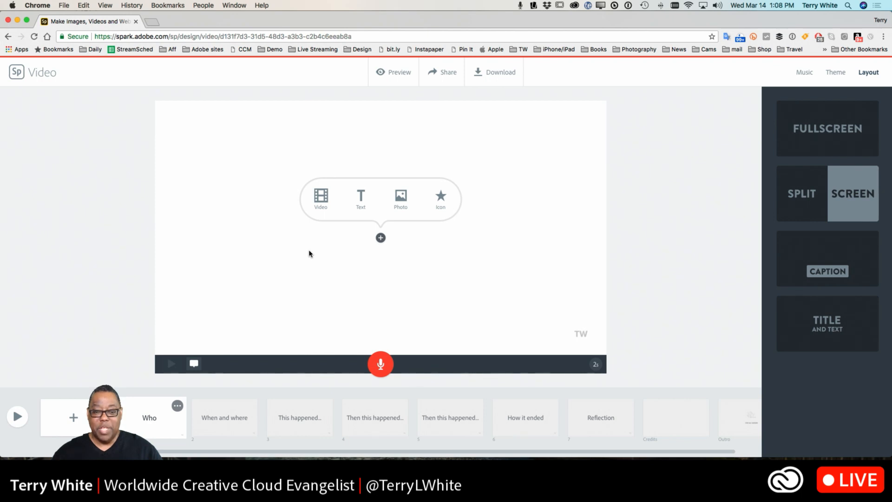
left_click(400, 199)
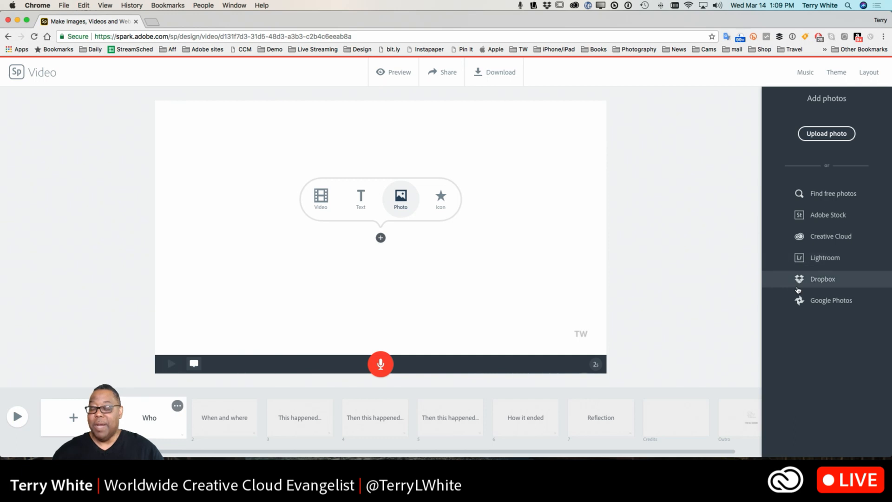
left_click(802, 259)
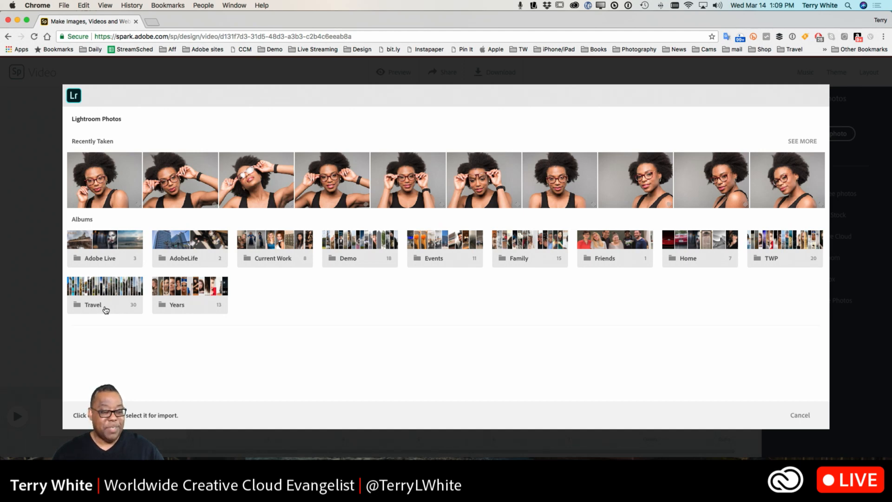
left_click(106, 309)
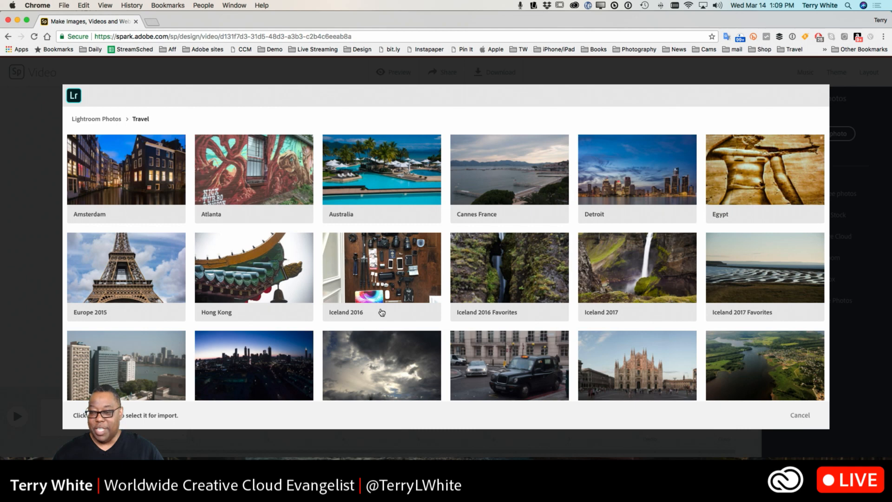
left_click(765, 204)
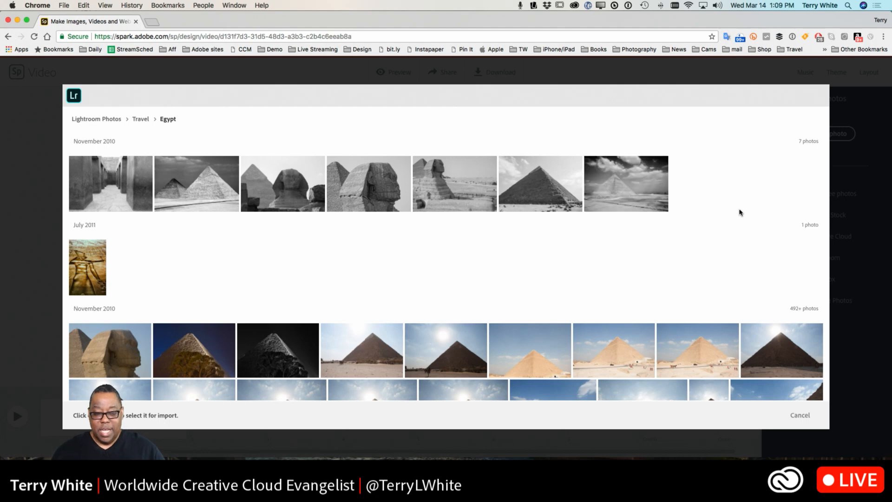
Import the Egypt album photo of the man with arms outstretched between two pyramids into the "Who" slide.
scroll(729, 216, "down", 5)
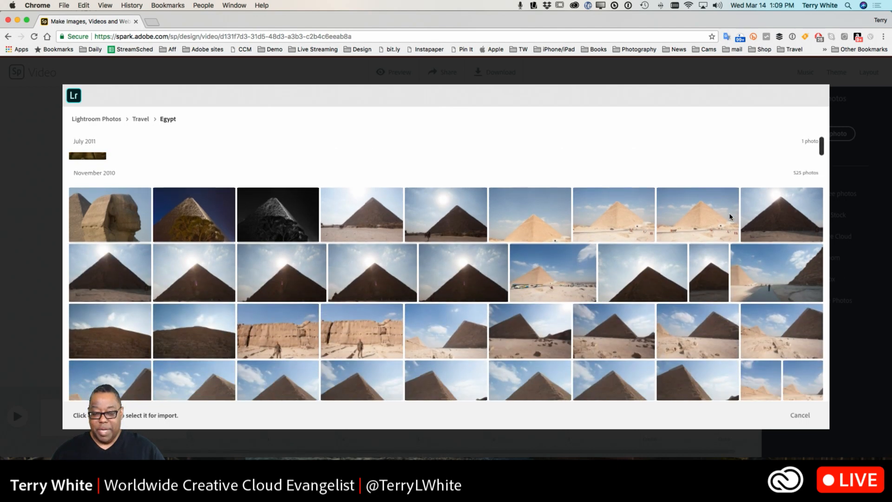
scroll(730, 216, "down", 1)
scroll(729, 217, "down", 3)
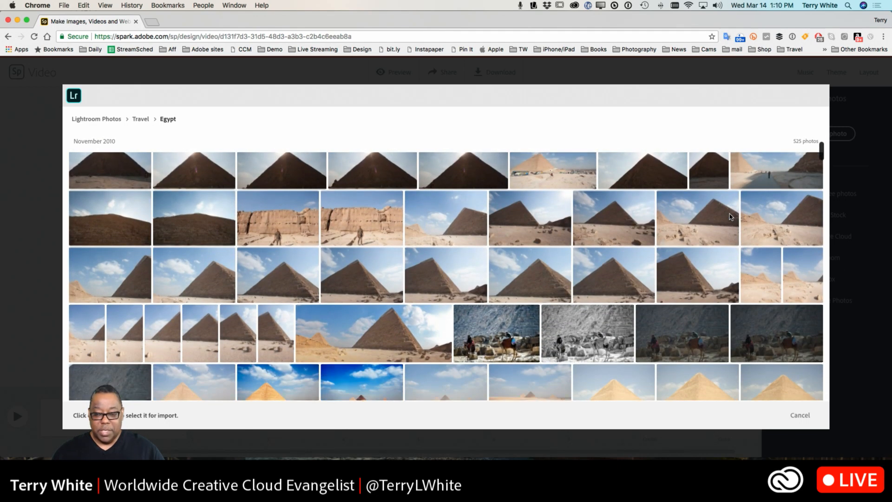
scroll(730, 217, "down", 10)
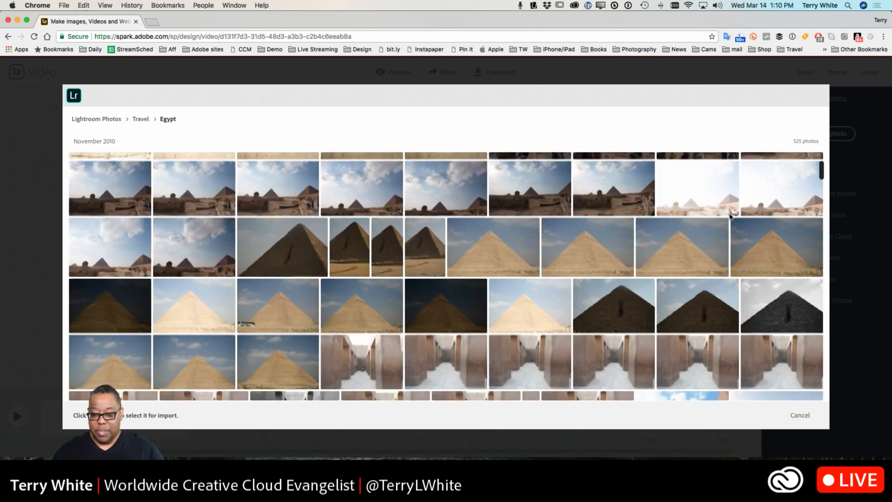
scroll(729, 217, "down", 10)
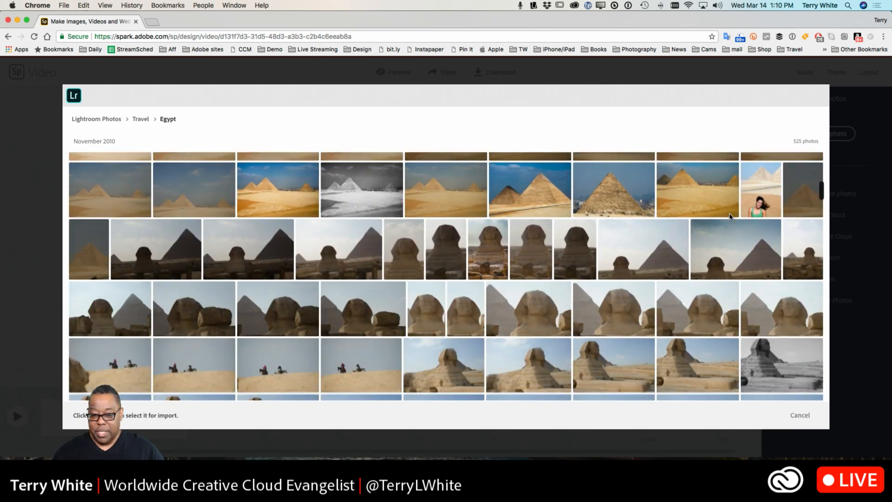
scroll(729, 217, "down", 10)
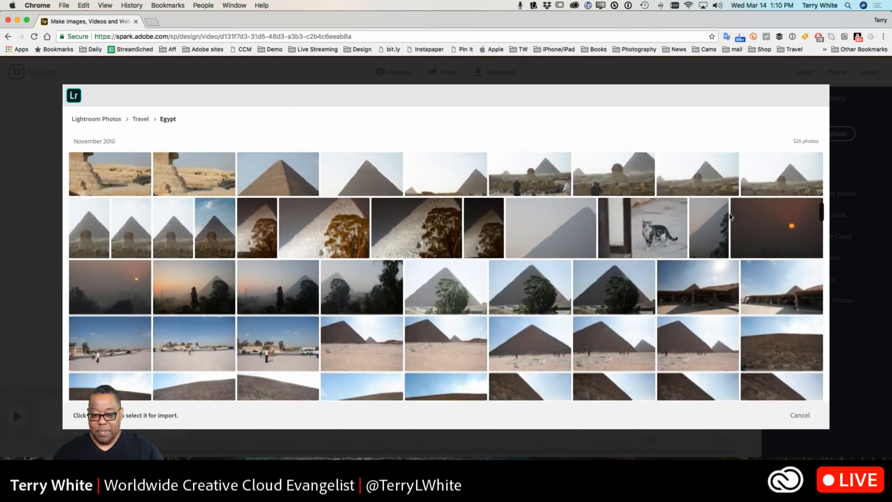
scroll(729, 217, "down", 10)
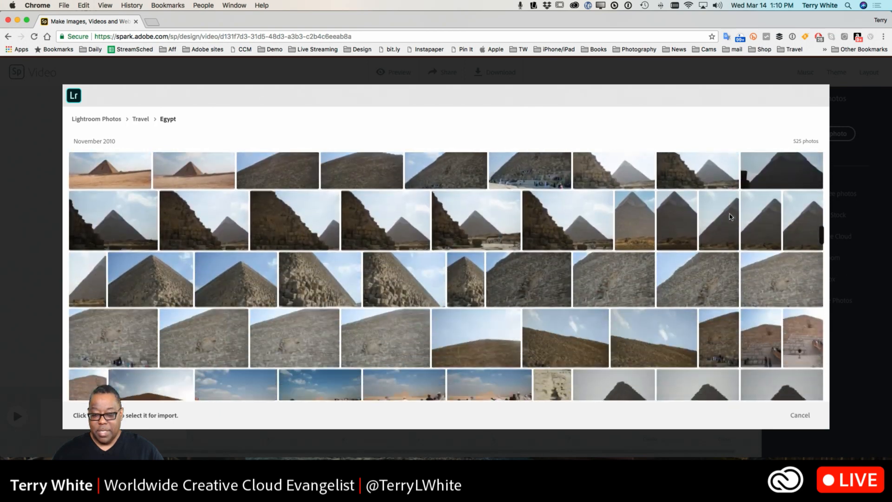
scroll(729, 217, "down", 10)
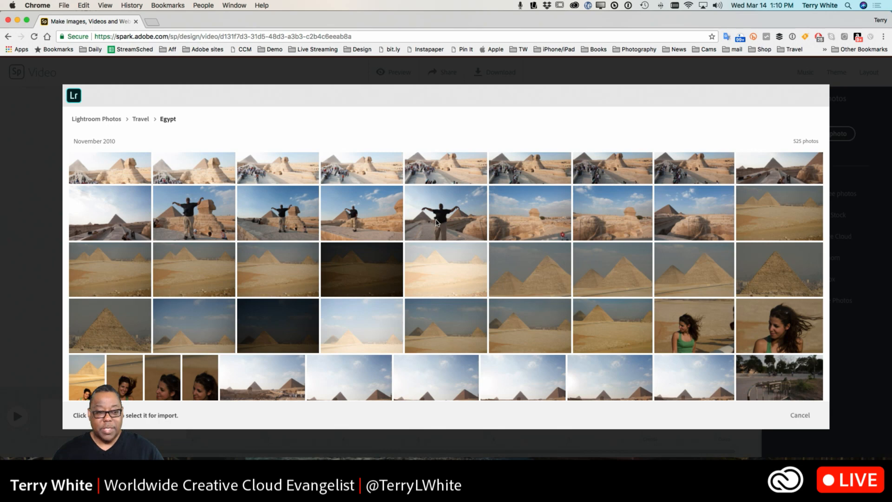
left_click(437, 223)
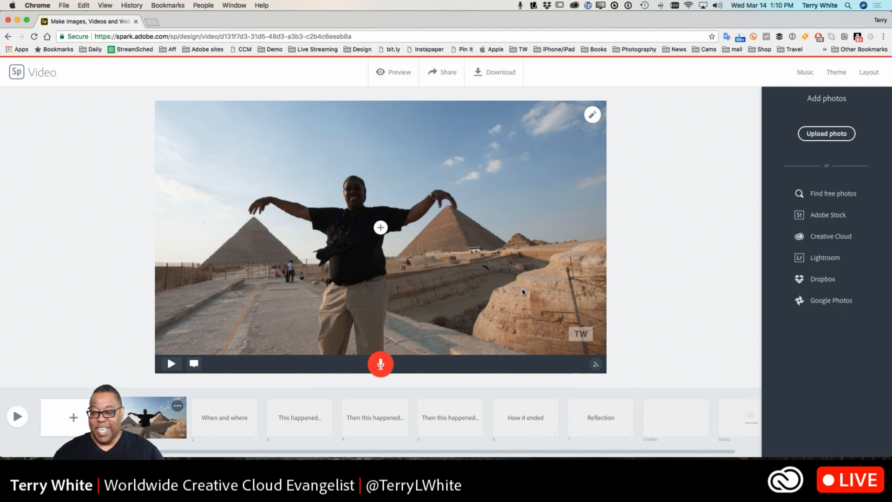
Add a text overlay to the pyramid photo slide, beginning with the word "My".
left_click(380, 227)
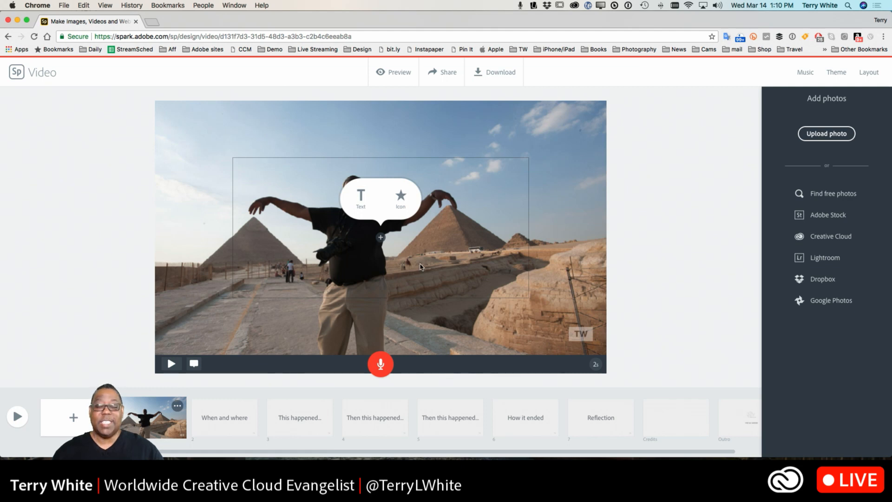
left_click(362, 206)
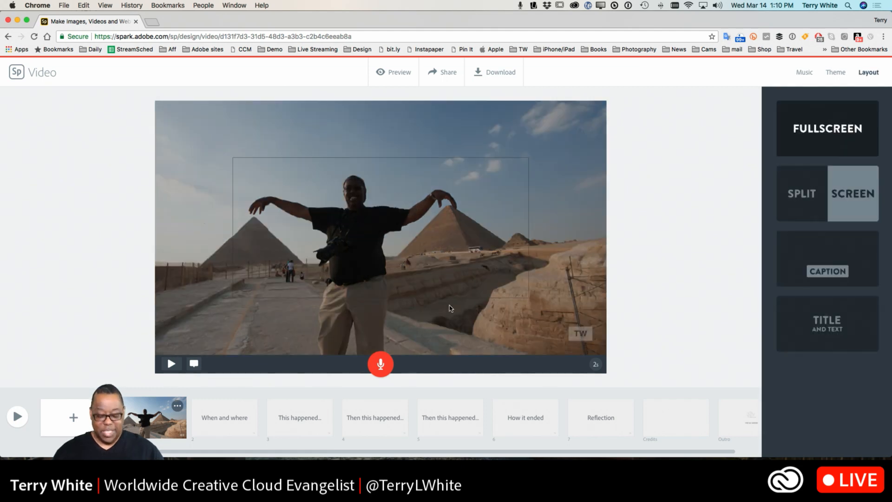
type("My")
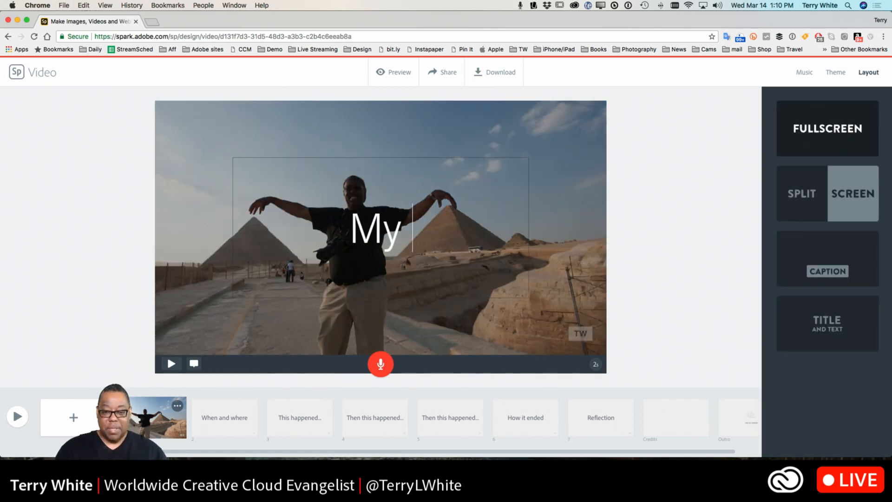
type(" first trip")
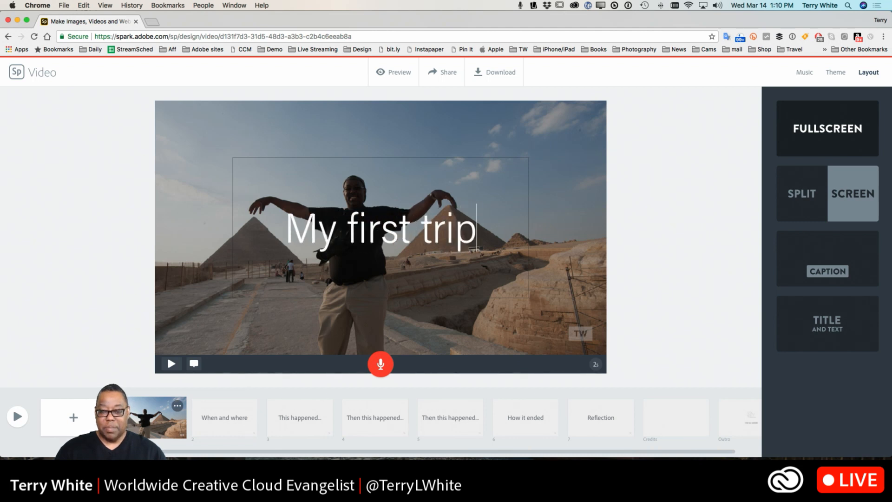
key("BackSpace")
key("BackSpace")
key("BackSpace")
key("BackSpace")
key("BackSpace")
key("BackSpace")
key("BackSpace")
key("BackSpace")
key("BackSpace")
key("BackSpace")
key("BackSpace")
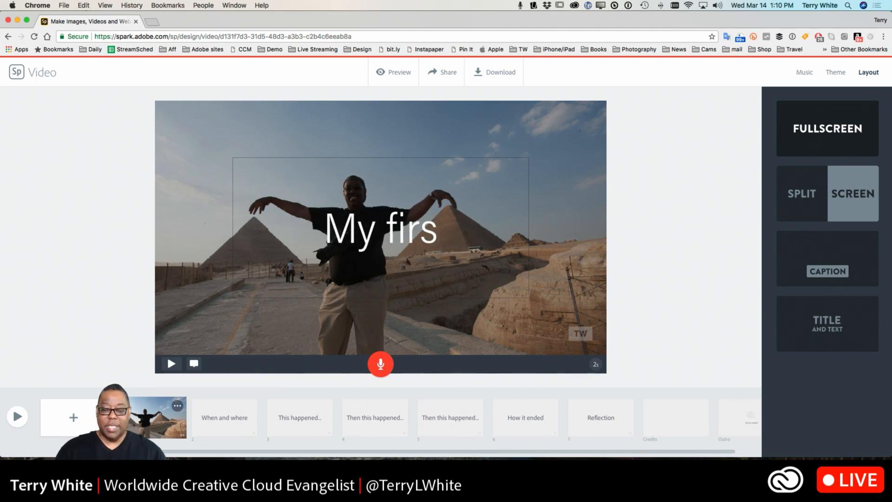
Complete the text overlay on the pyramid photo slide as "My Egyptian Adventure".
type("E")
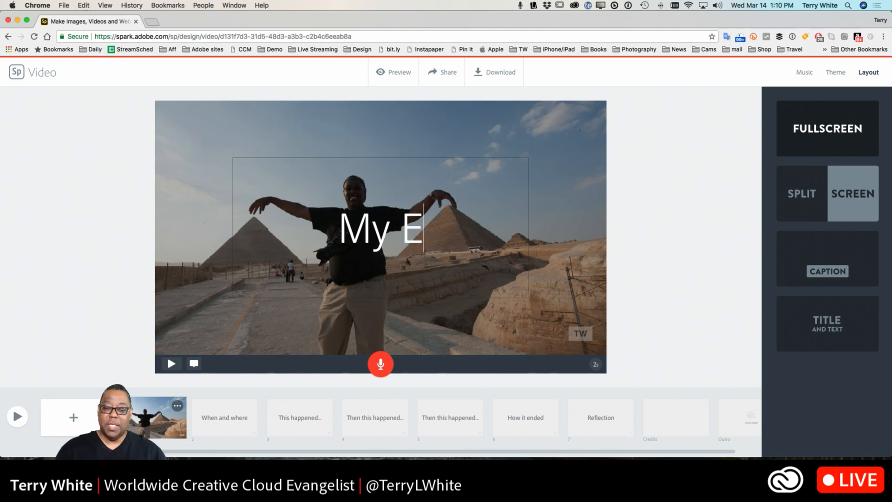
type("gypti")
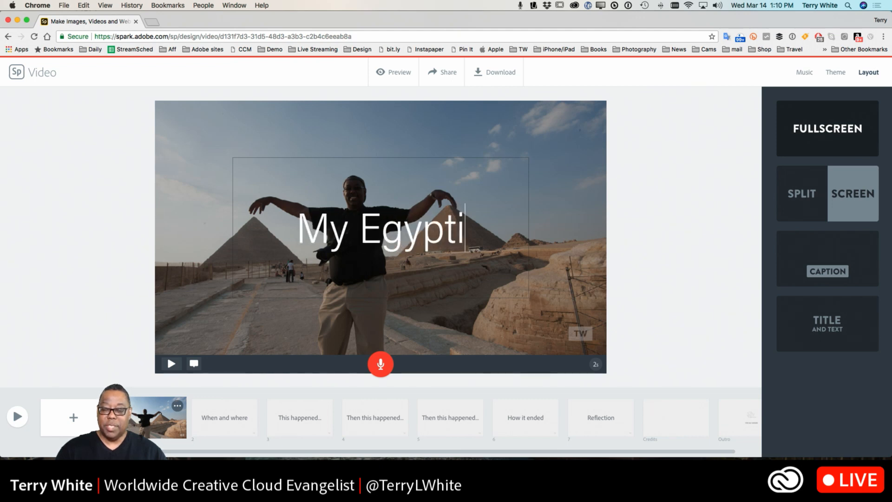
type("an Ad")
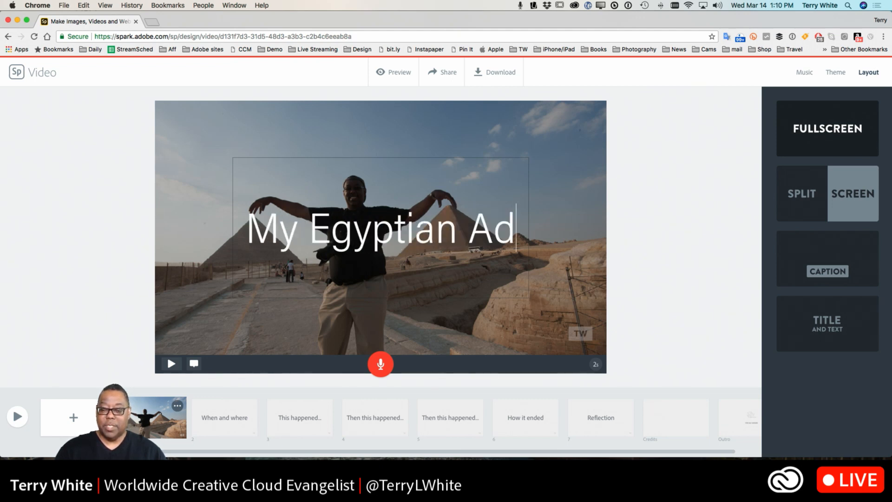
type("vent")
key("BackSpace")
type("nture")
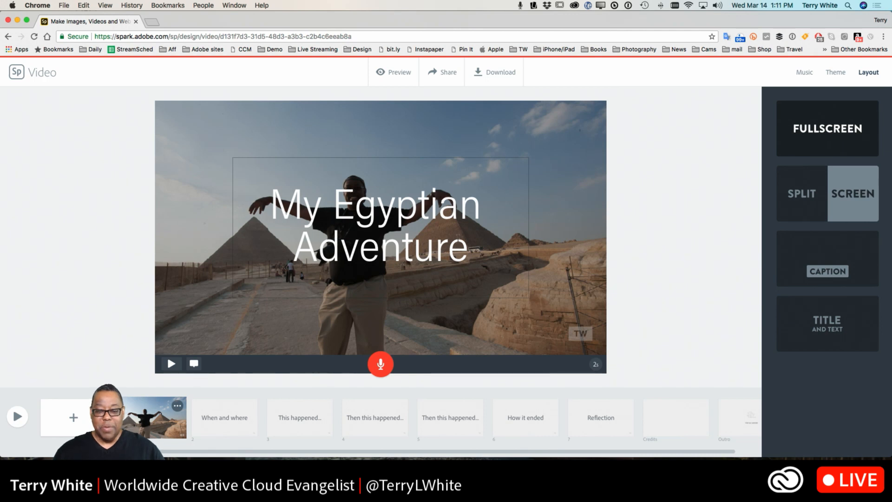
Move the "My Egyptian Adventure" text lower on the photo, below the man's face, dismissing the text placement tip.
left_click_drag(468, 260, 312, 183)
left_click(323, 146)
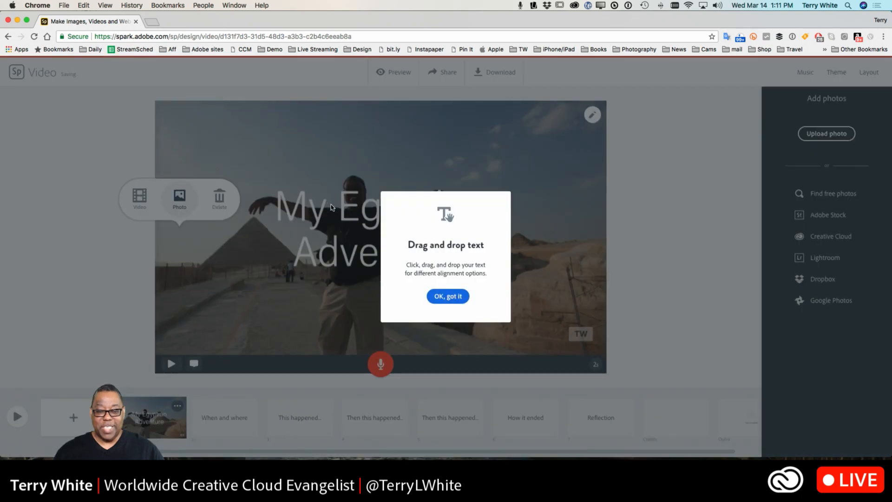
left_click(456, 296)
left_click_drag(331, 218, 327, 305)
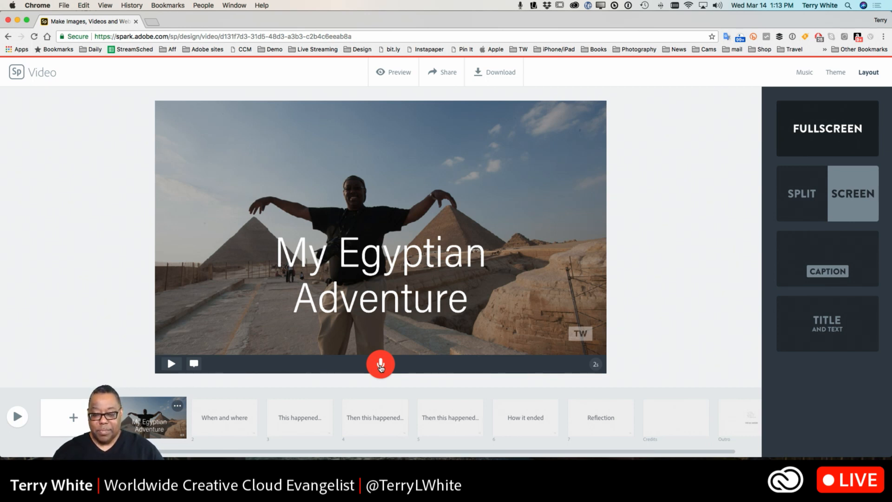
Record a voice narration for the "My Egyptian Adventure" slide, allowing microphone access, and play the slide back.
left_click(380, 366)
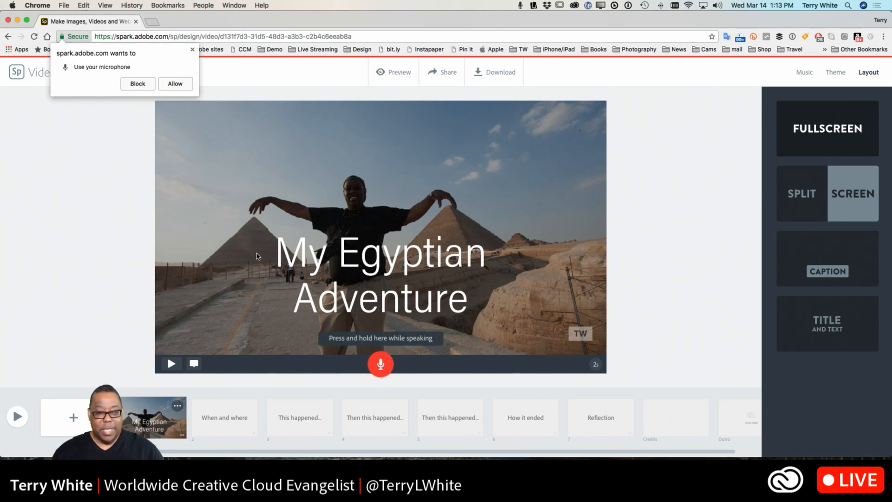
left_click(173, 84)
left_click(379, 365)
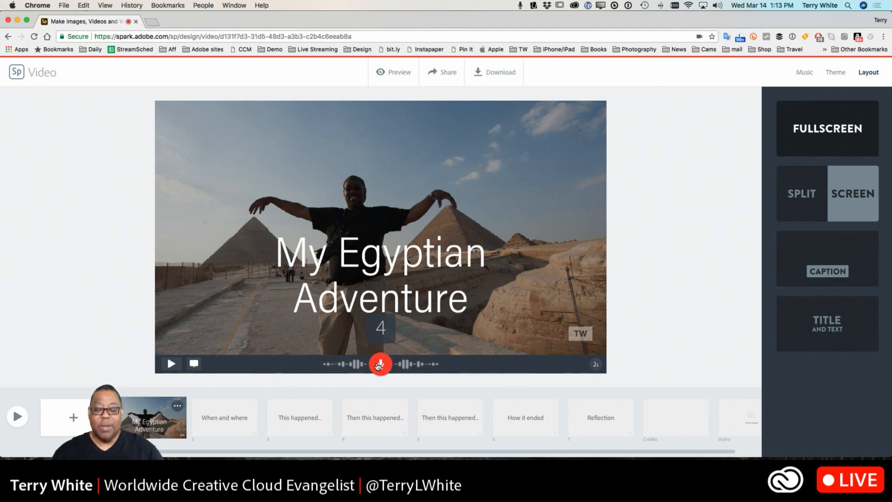
left_click_drag(379, 365, 380, 366)
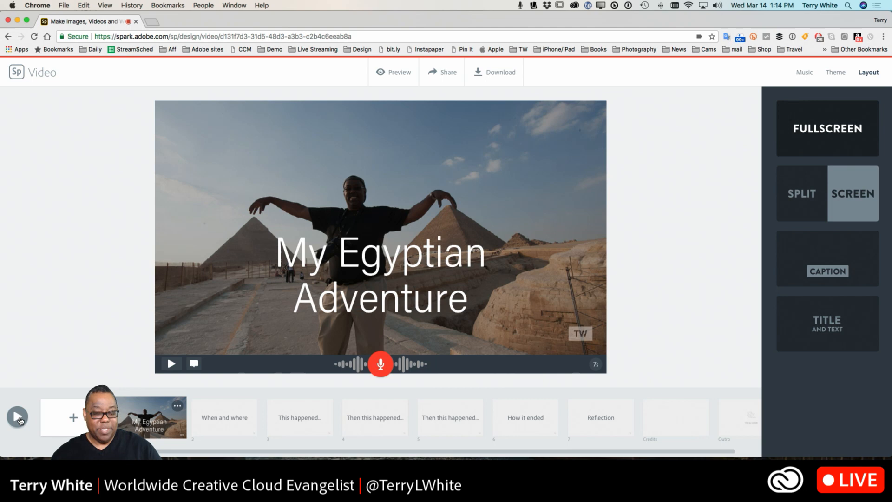
left_click(170, 363)
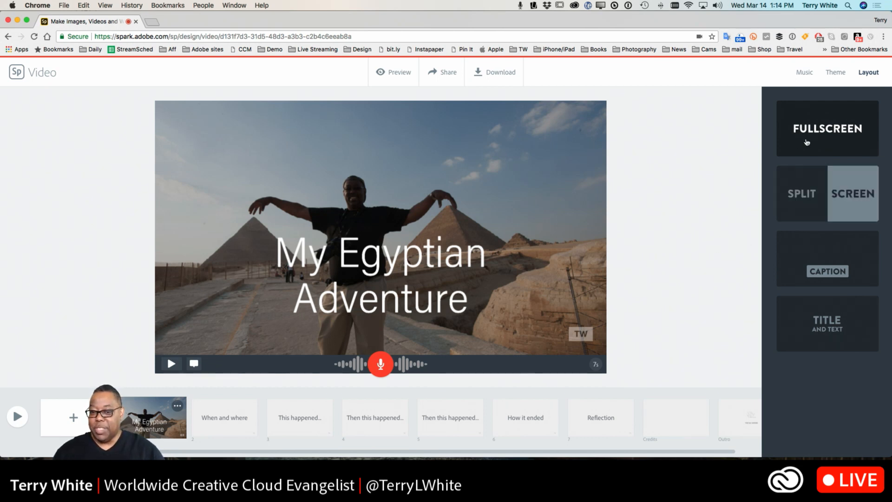
Try the Split Screen, Caption, and Title and Text layouts on the "My Egyptian Adventure" slide and restore Fullscreen.
left_click(798, 198)
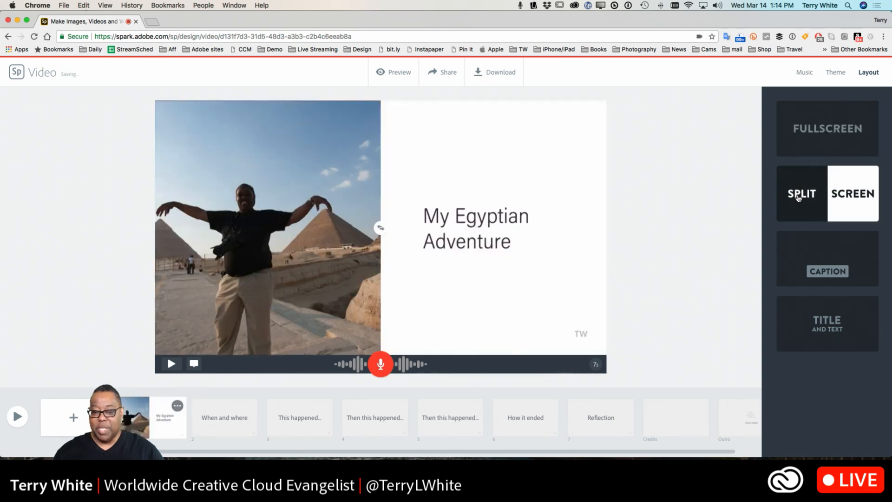
left_click(808, 253)
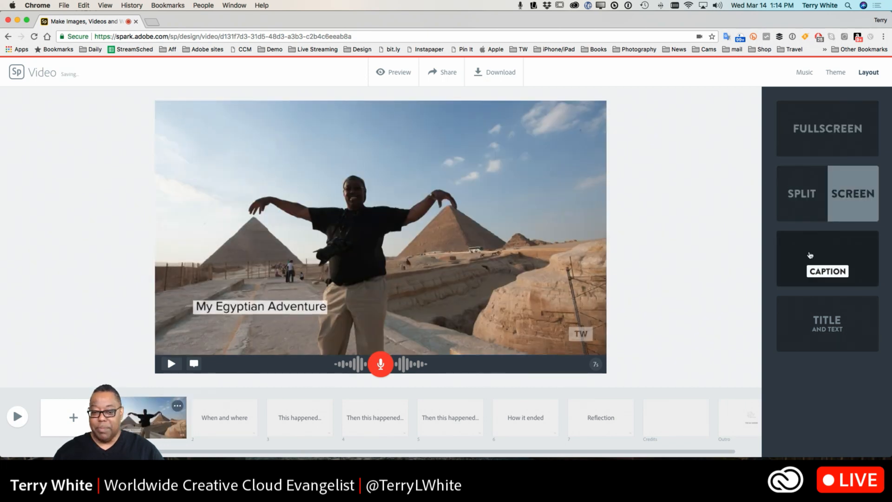
left_click(809, 337)
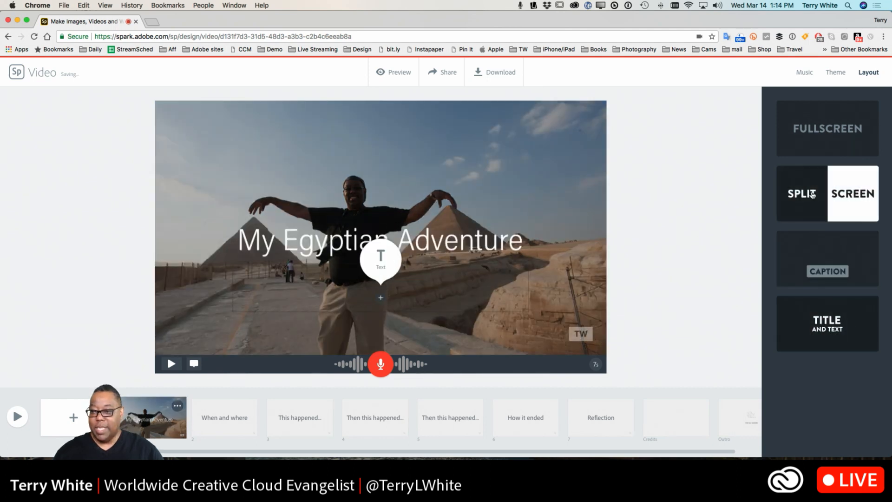
left_click(811, 132)
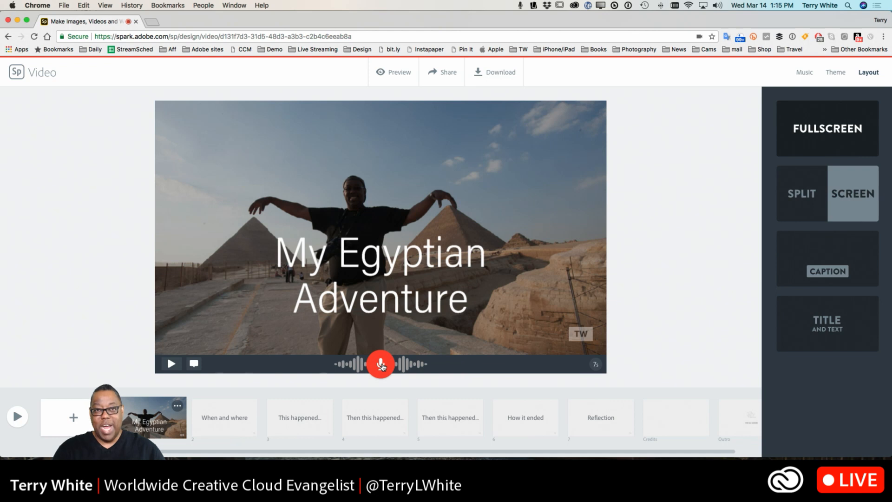
Select the "When and where" slide in the storyboard.
left_click_drag(382, 366, 382, 367)
left_click(217, 421)
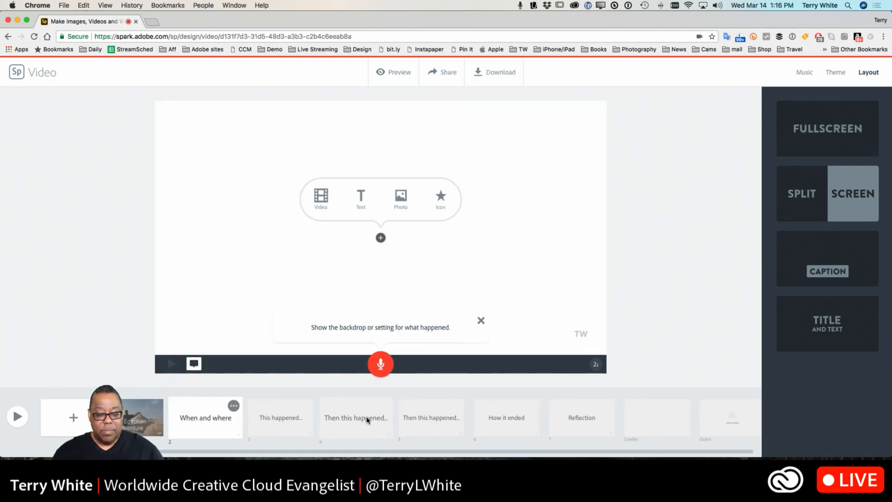
Try to add the 2017-Stinger.mov video from the Movies folder to the "When and where" slide.
left_click(321, 205)
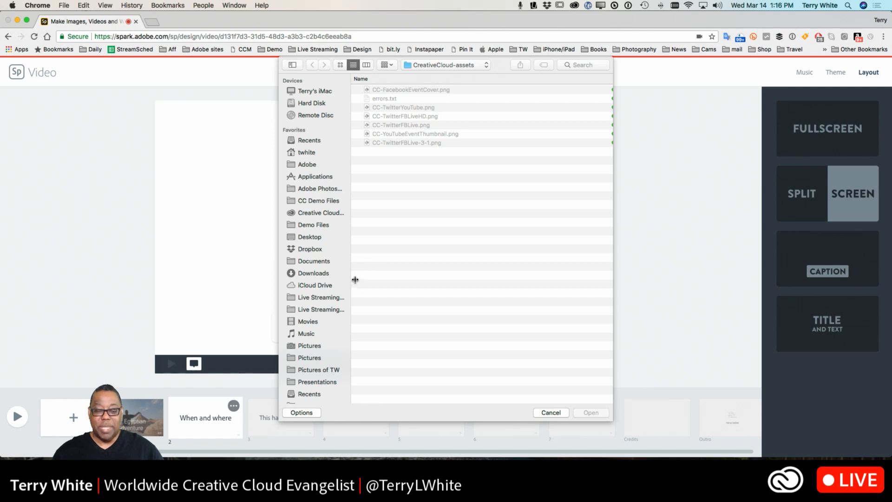
left_click(321, 322)
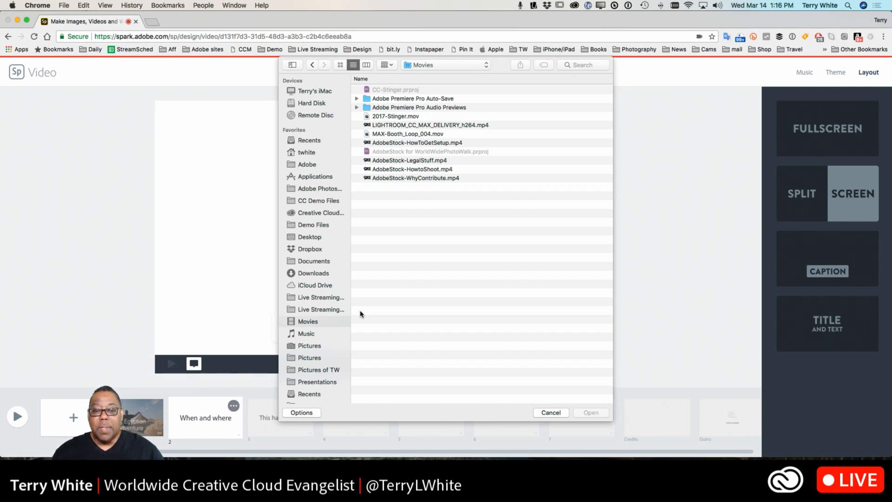
left_click(394, 119)
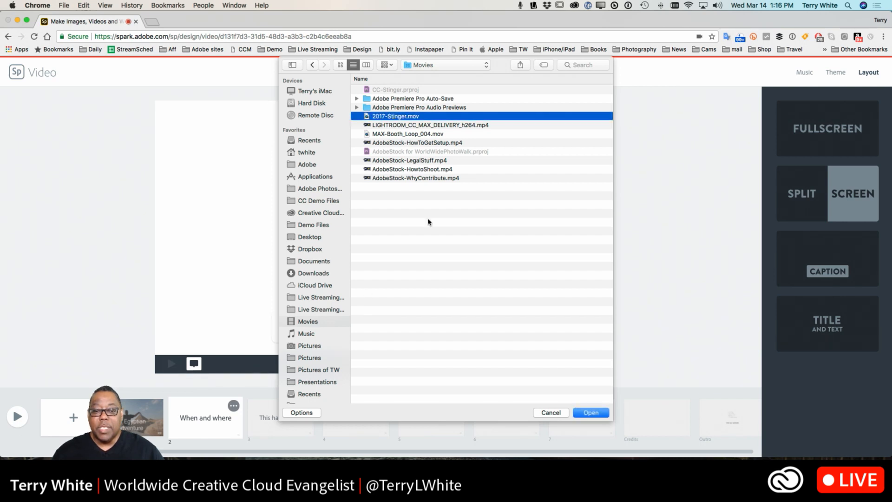
key("Return")
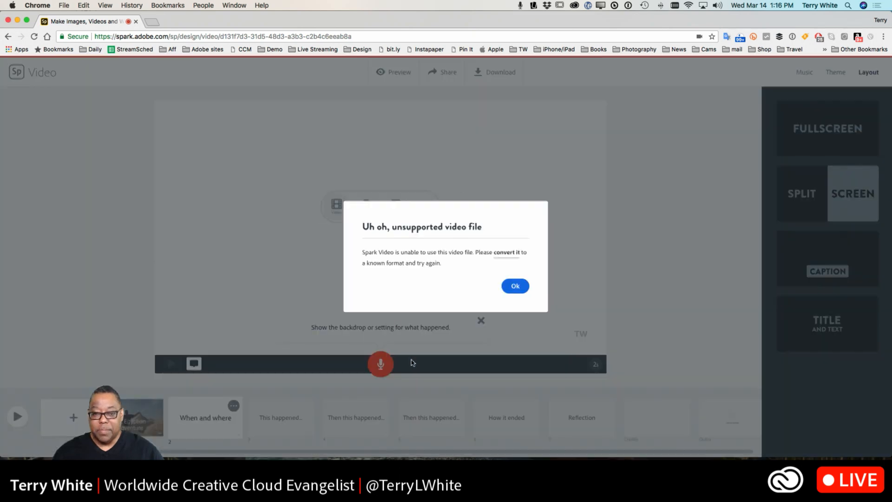
left_click(514, 287)
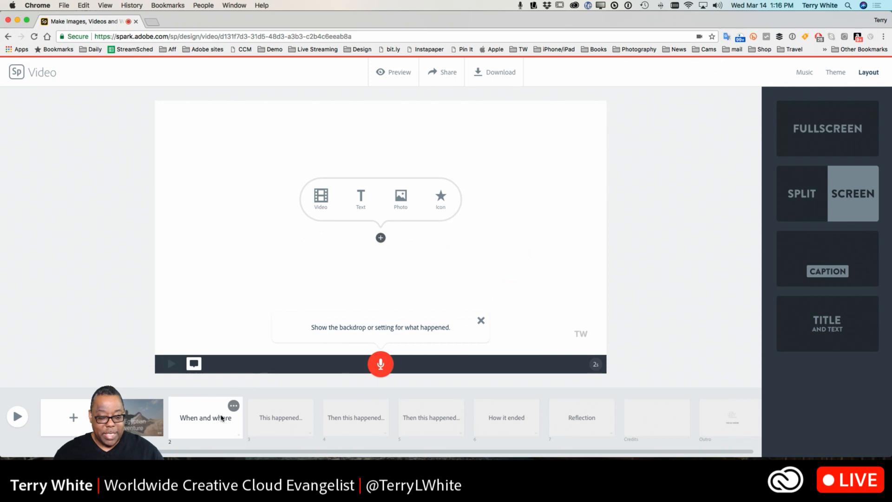
Preview LIGHTROOM_CC_MAX_DELIVERY_h264.mp4 from the Movies folder and open it as the video for the "When and where" slide.
left_click(320, 197)
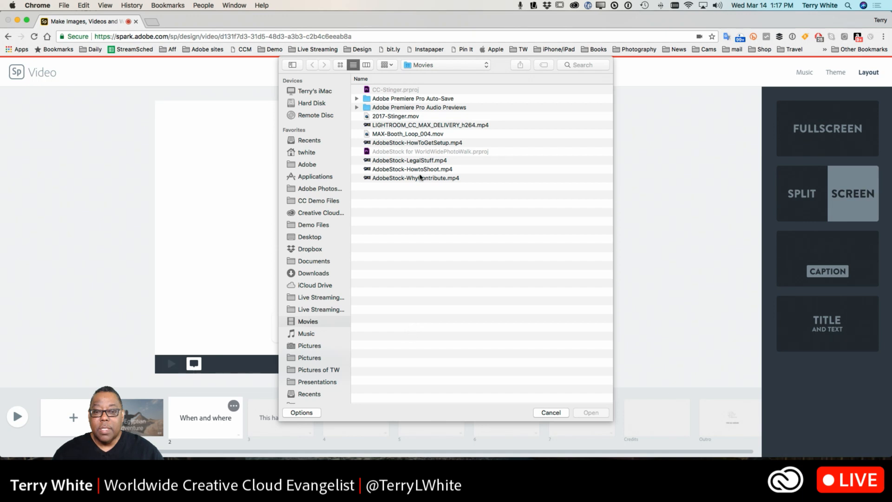
left_click(422, 126)
key("space")
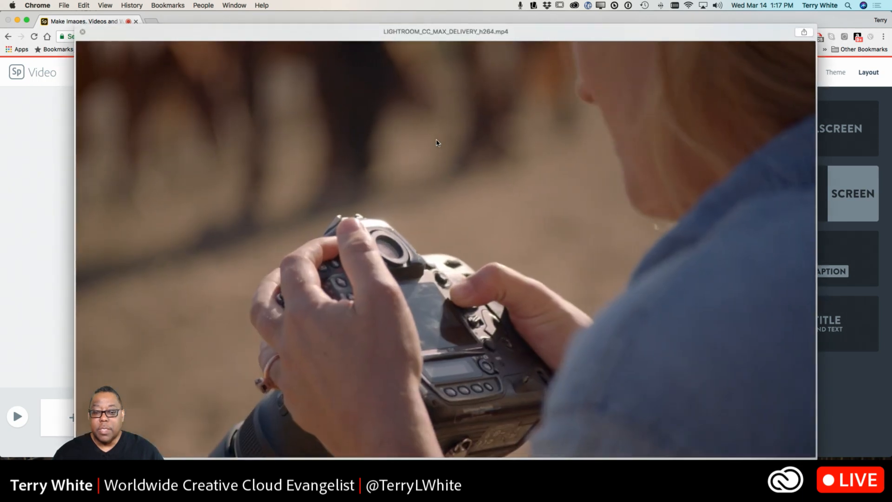
key("space")
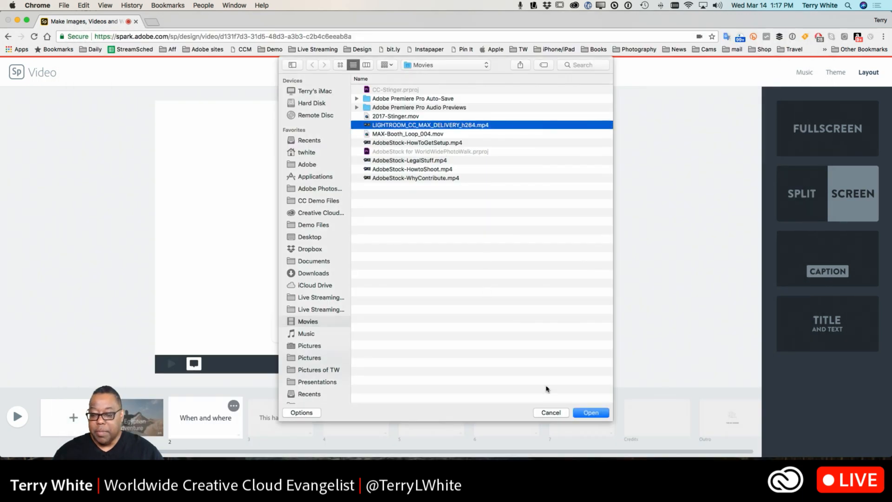
left_click(586, 413)
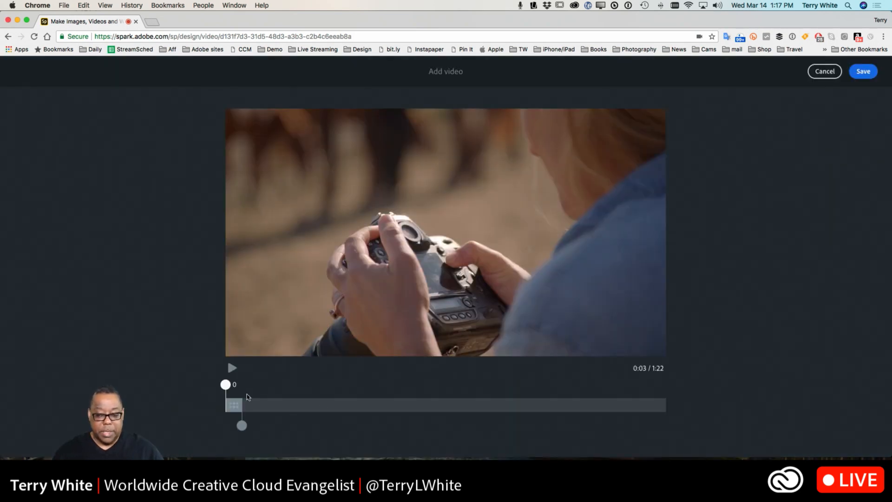
Trim the video to its first 5 seconds, save it to the slide, and dismiss the slide's story hint.
left_click(233, 372)
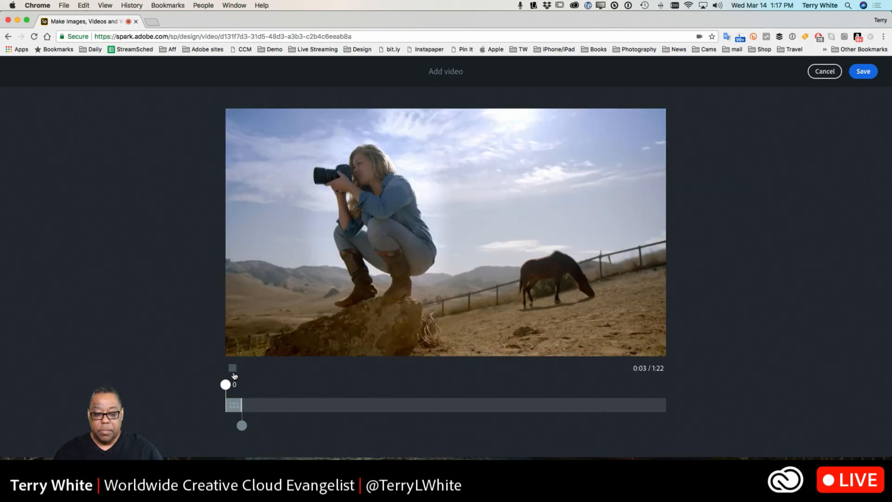
mouse_move(241, 434)
left_mouse_down()
mouse_move(241, 427)
mouse_move(339, 426)
mouse_move(254, 433)
left_mouse_up()
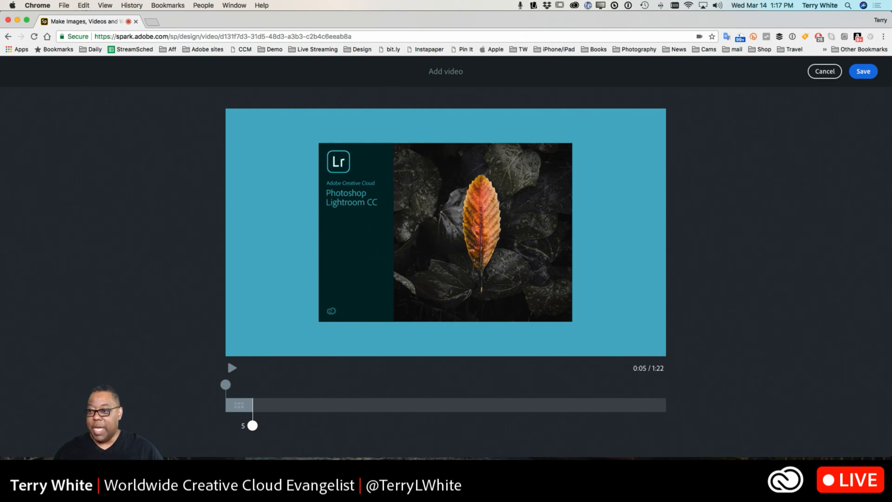
left_click(861, 73)
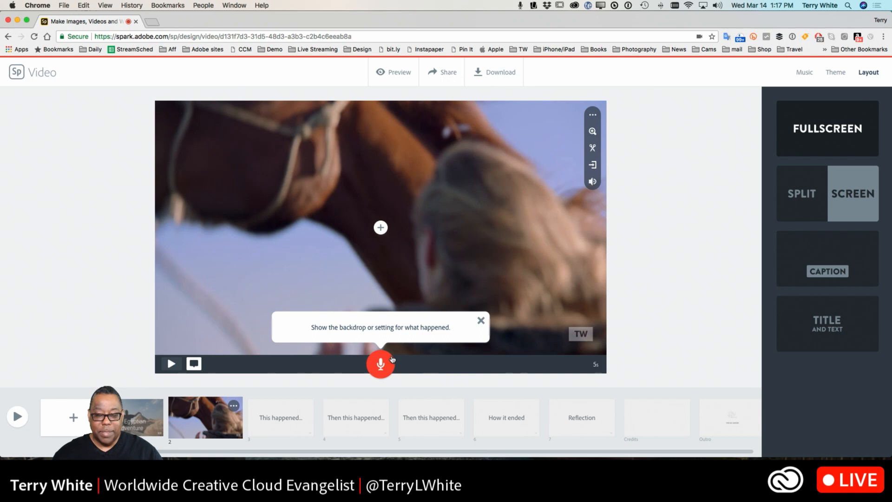
left_click(481, 321)
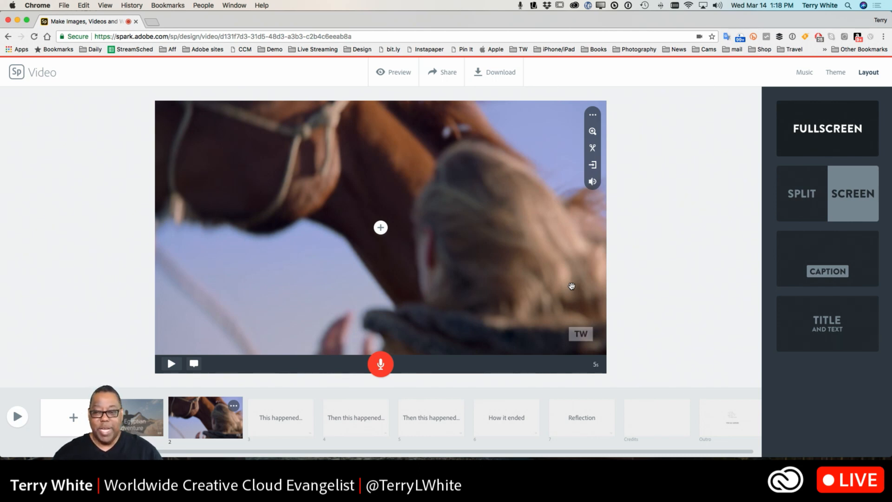
Show the video clip's volume options and record a narration over the clip, replacing the first take with a second one.
left_click(593, 182)
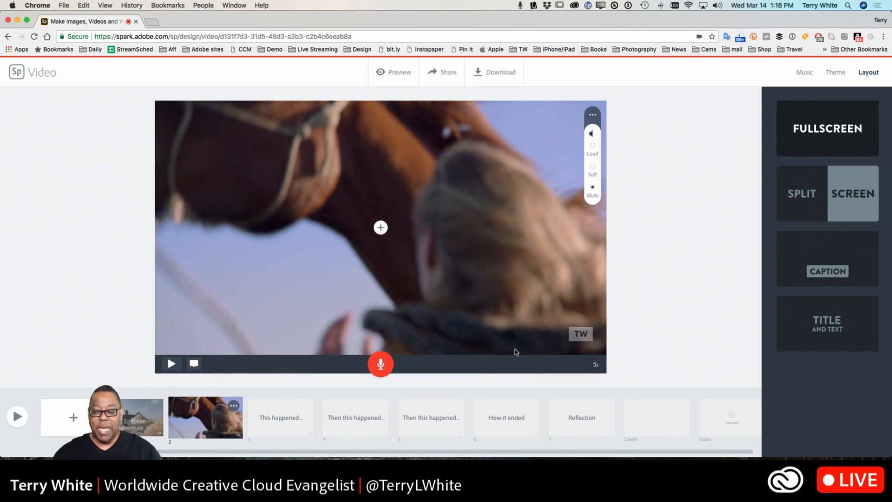
left_click(381, 366)
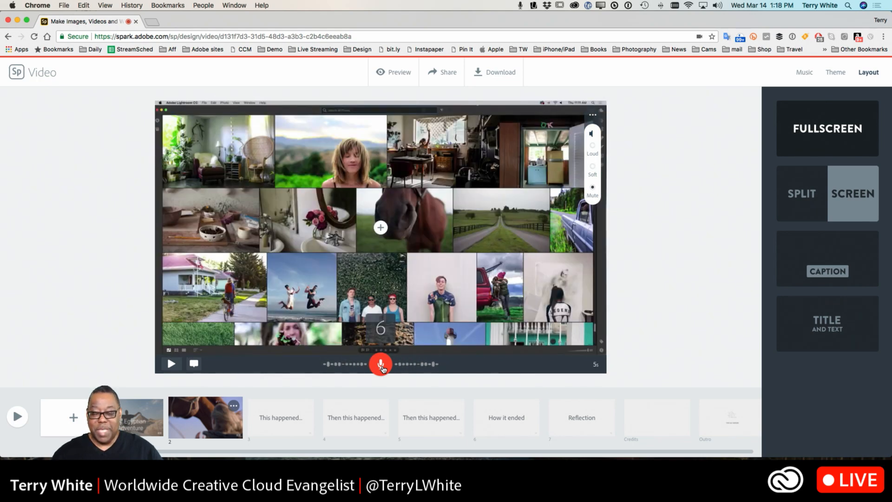
left_click(383, 369)
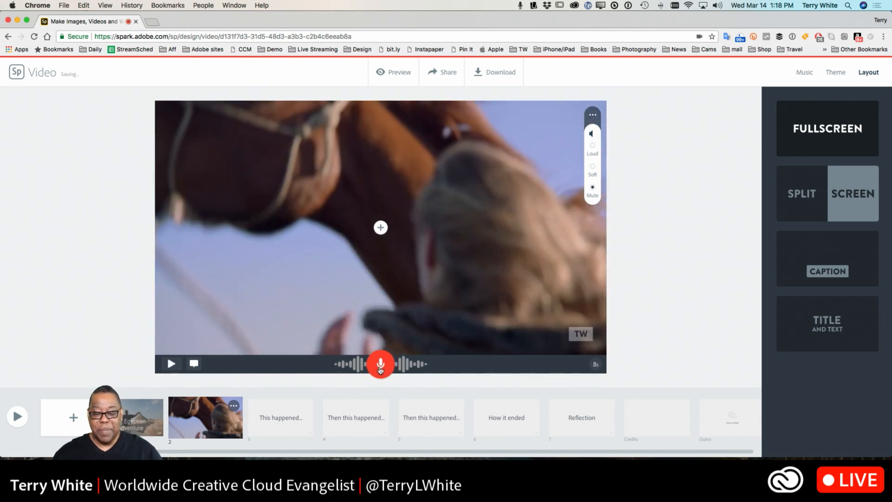
left_click(380, 369)
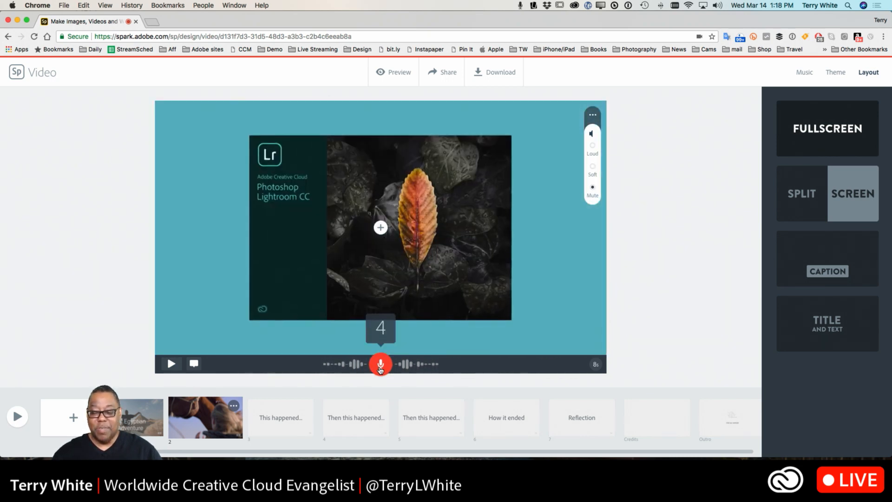
left_click(380, 369)
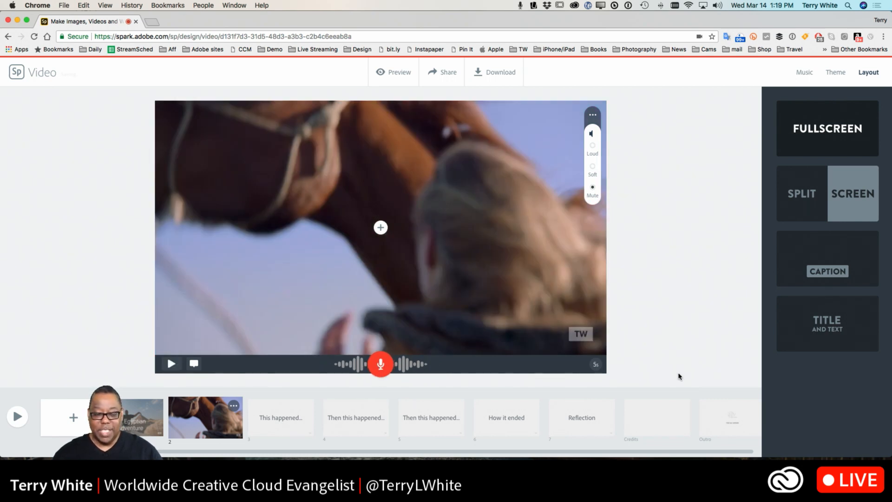
Play back the narrated video slide and set the clip's audio volume to Soft.
left_click(171, 363)
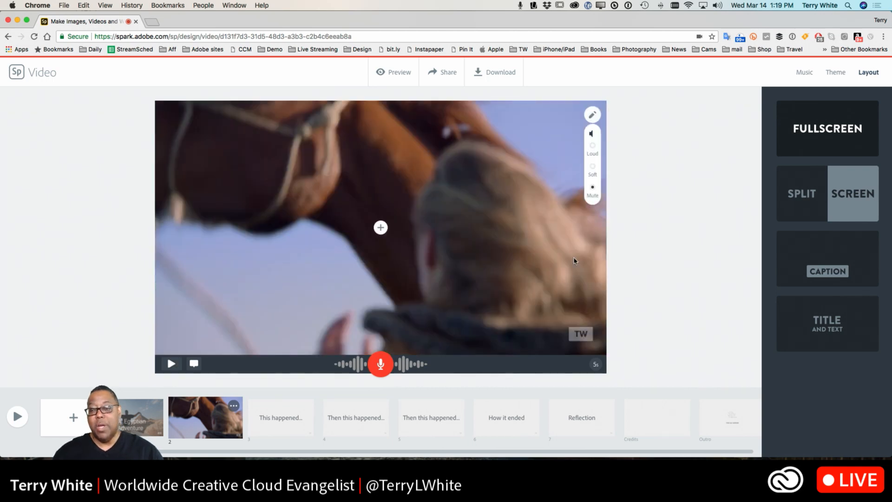
left_click(592, 167)
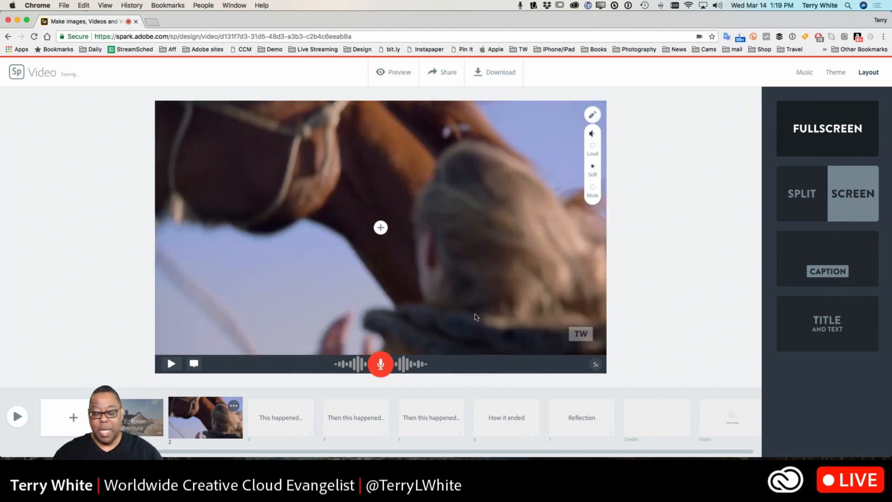
Play back the narrated video slide with the clip's audio at Soft, and again with it set to Loud.
left_click(170, 365)
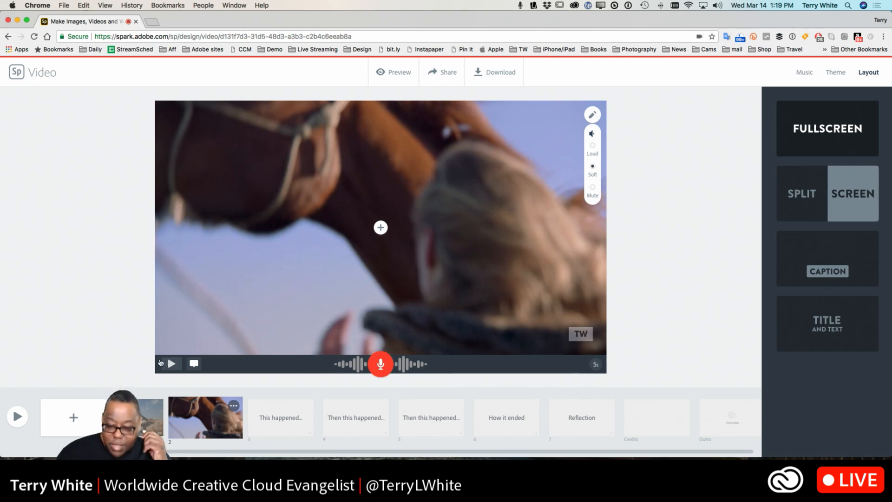
left_click(177, 363)
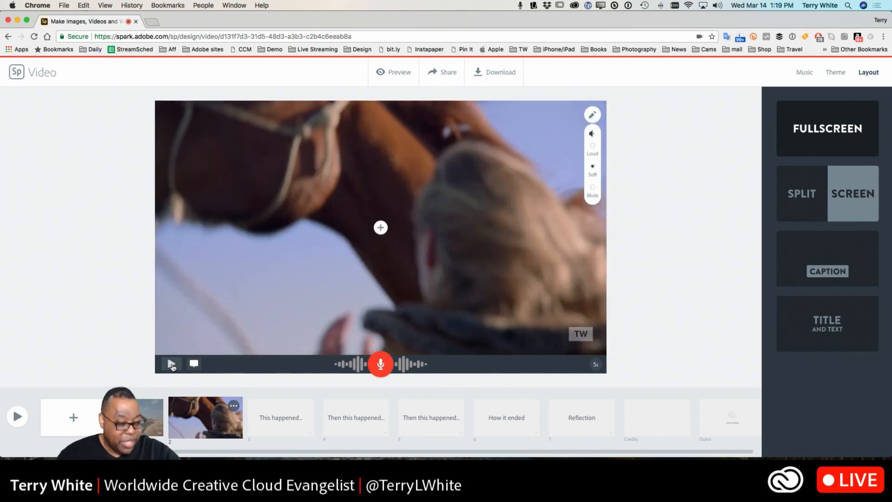
left_click(592, 146)
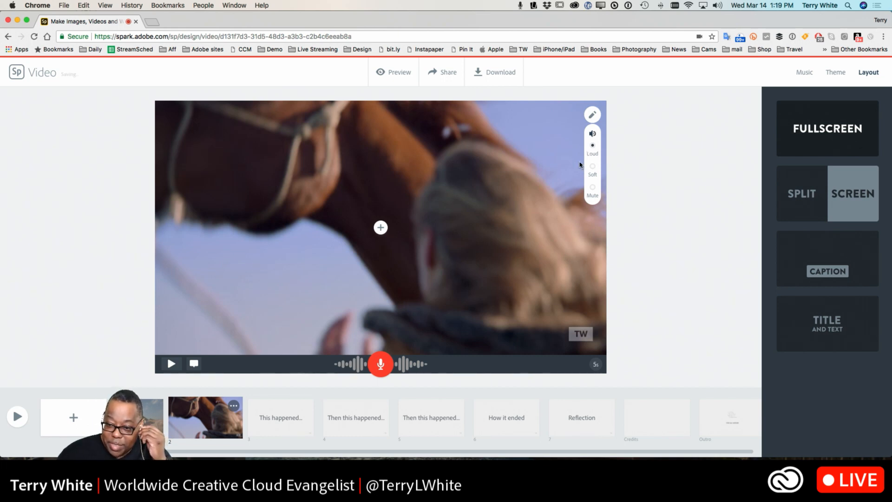
left_click(172, 364)
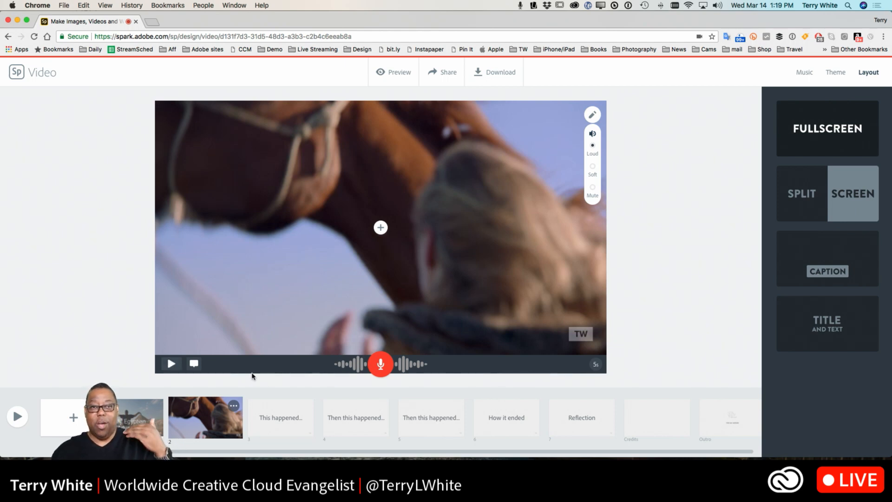
Set the clip's audio volume back to Soft, trying Mute in between.
left_click(593, 168)
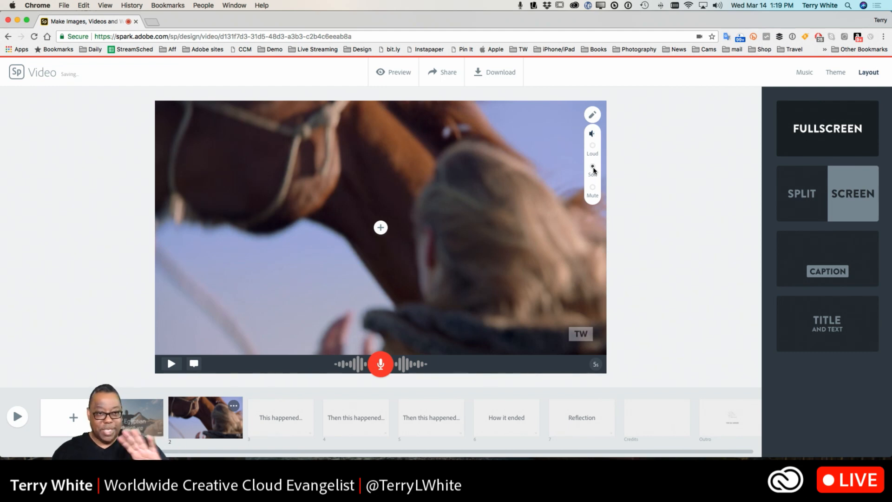
left_click(593, 191)
left_click(592, 168)
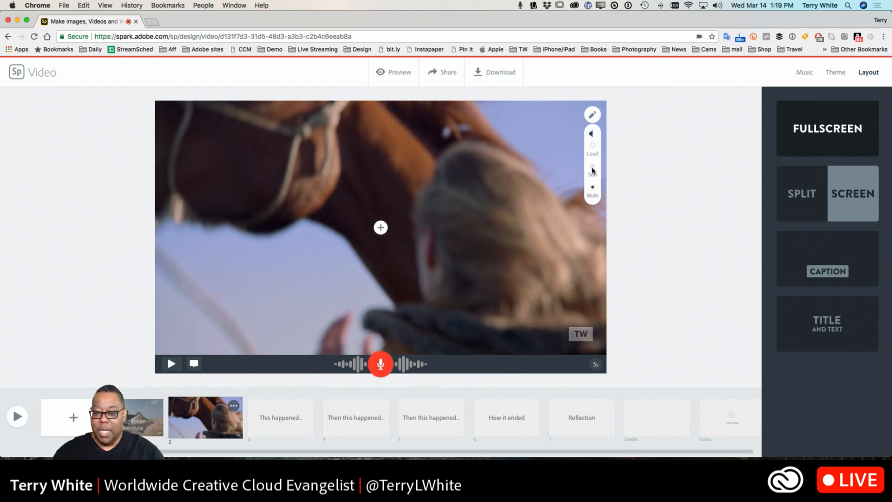
Fill the "This happened..." slide with the color close-up photo of the Sphinx from the Lightroom Travel > Egypt album.
left_click(279, 427)
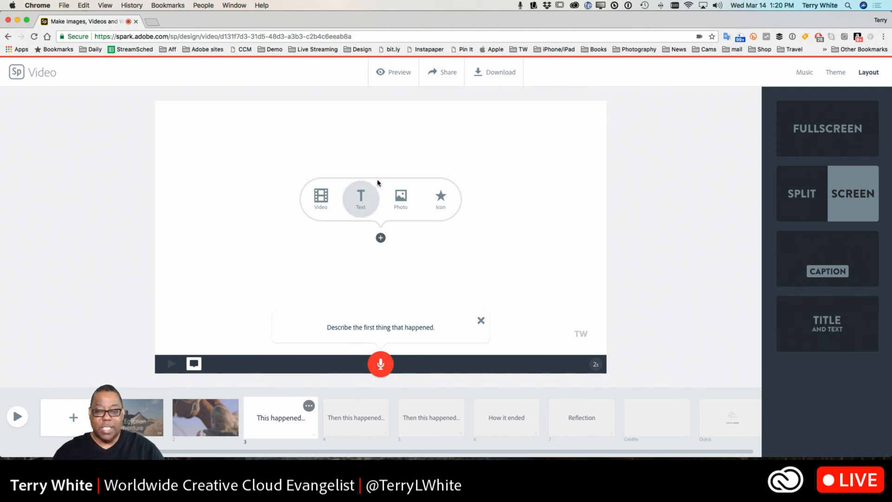
left_click(400, 197)
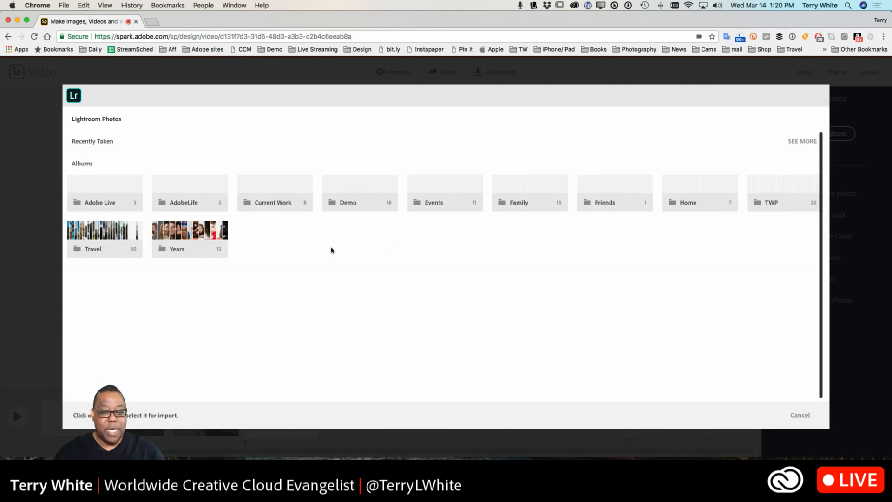
left_click(106, 250)
left_click(717, 186)
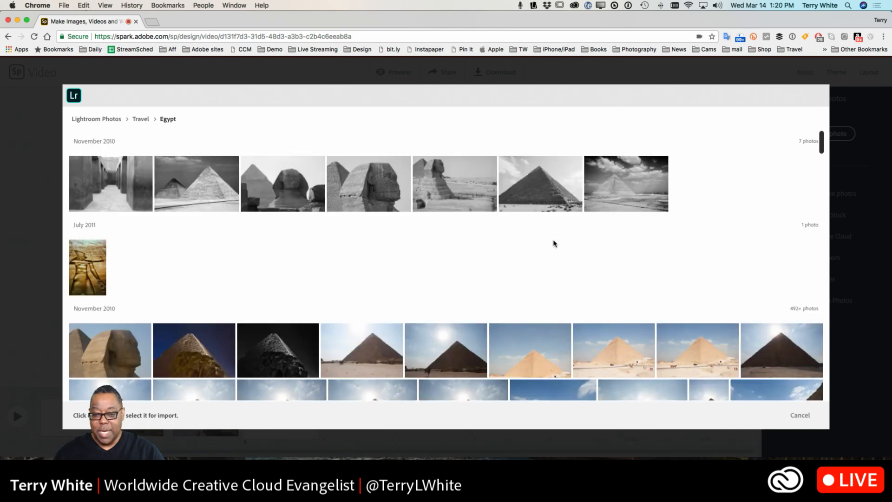
scroll(565, 257, "down", 3)
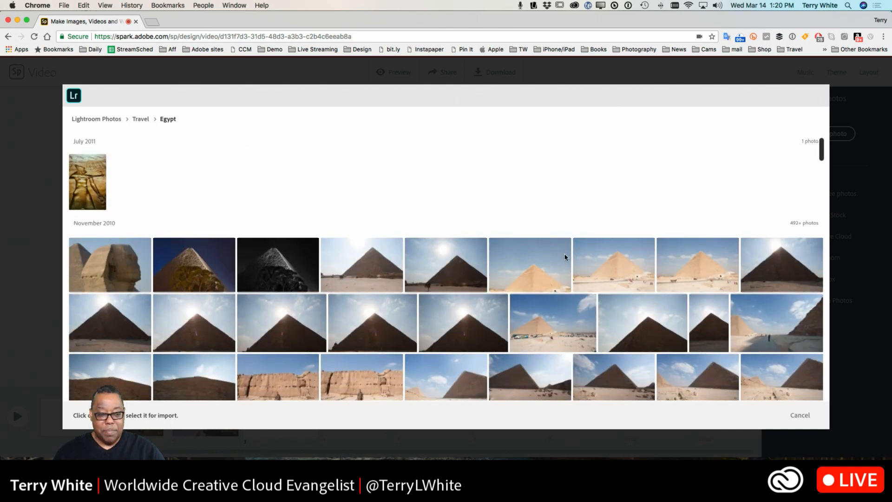
left_click(116, 276)
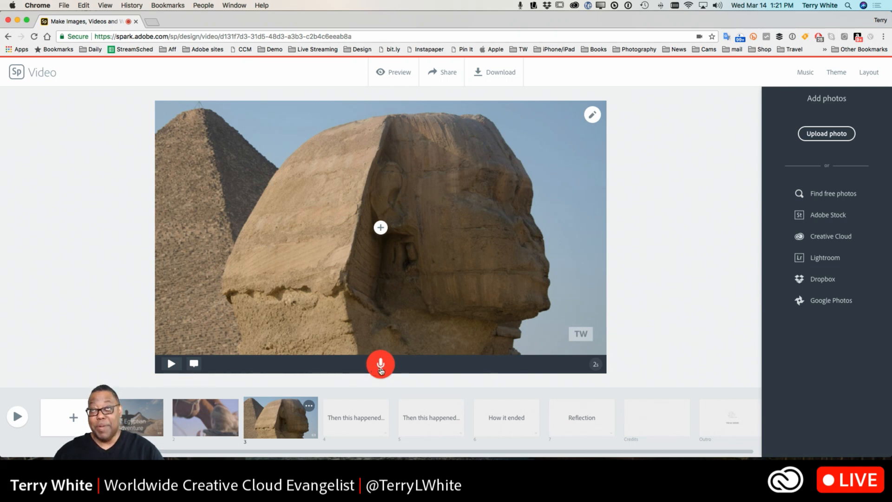
Record a voice narration over the Sphinx slide, and preview the whole video before returning to the editor.
left_click_drag(380, 370, 381, 369)
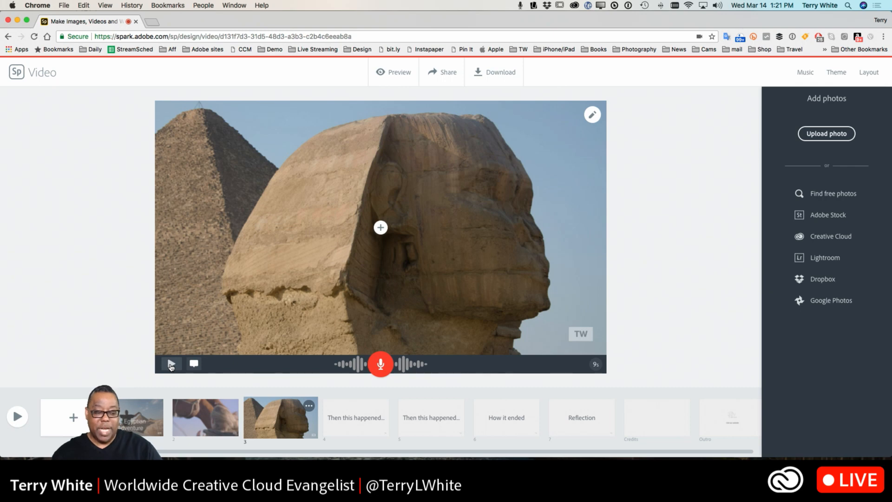
left_click(18, 416)
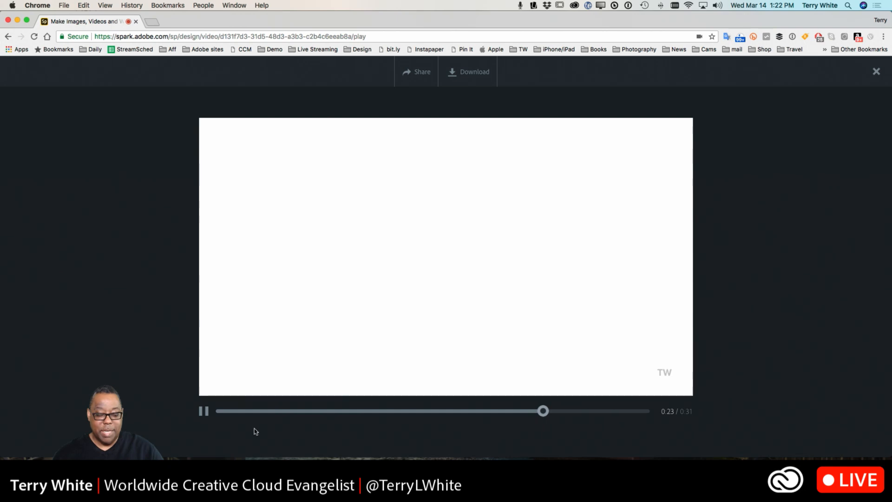
left_click(876, 71)
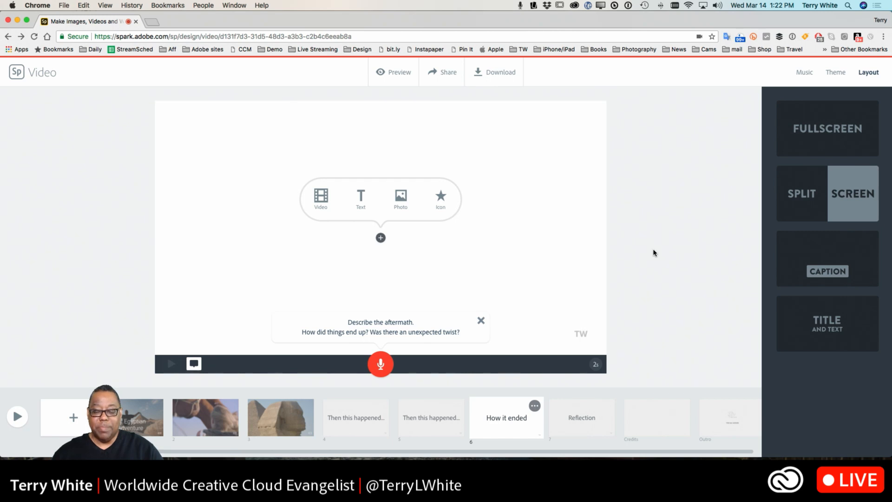
Search the icons for "Travel" and add the globe with an airplane to slide 4, "Then this happened...".
left_click(355, 418)
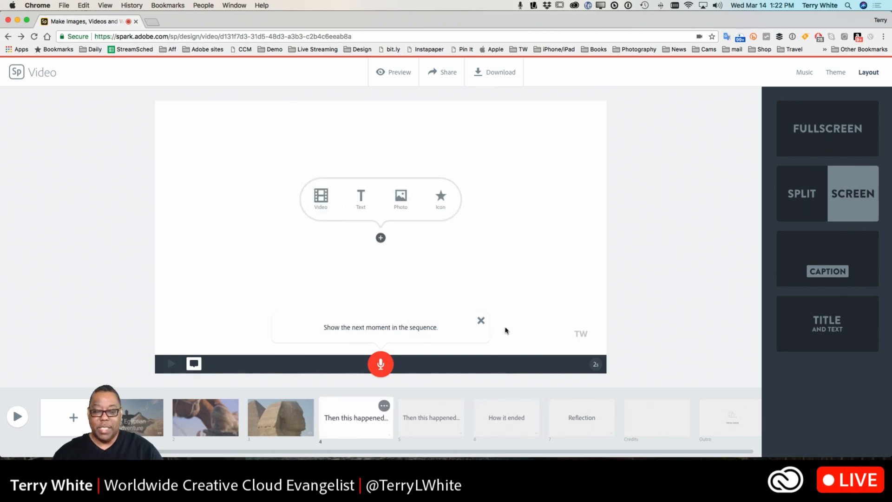
left_click(446, 201)
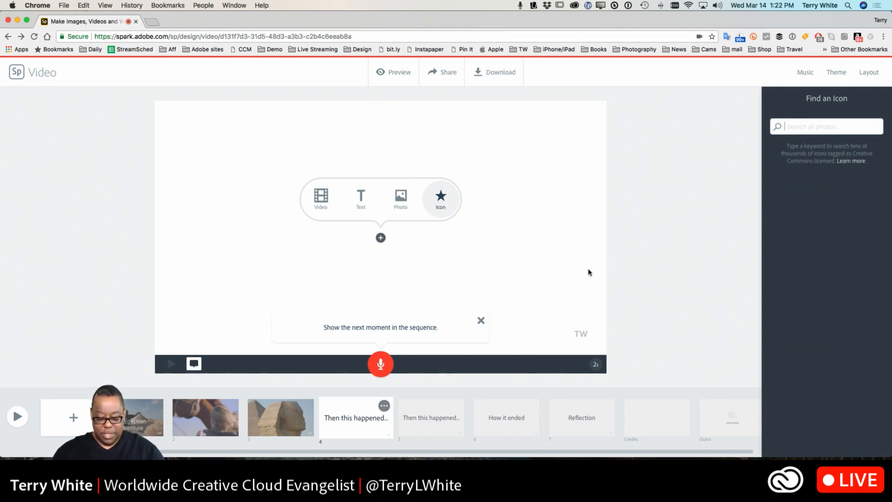
type("Travel")
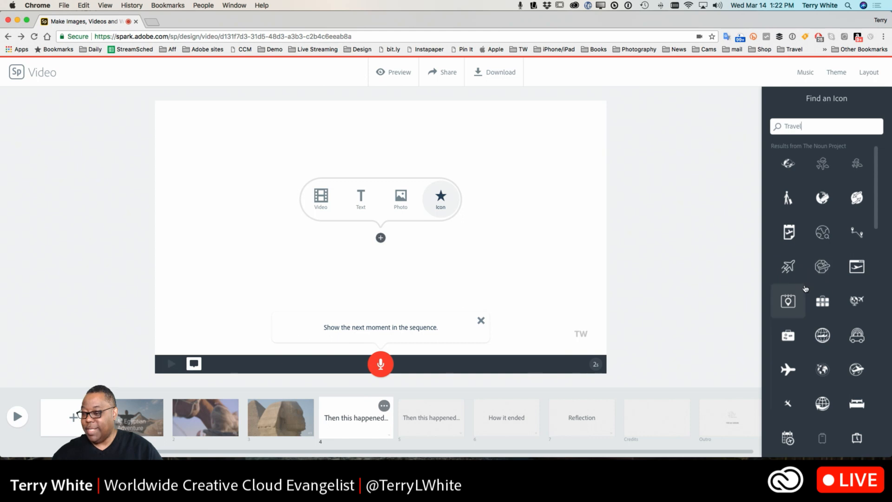
scroll(805, 287, "down", 1)
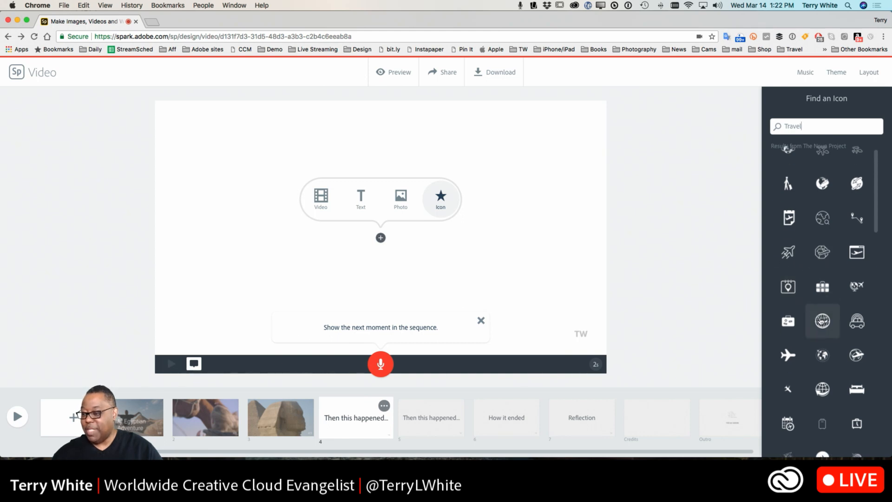
left_click(822, 321)
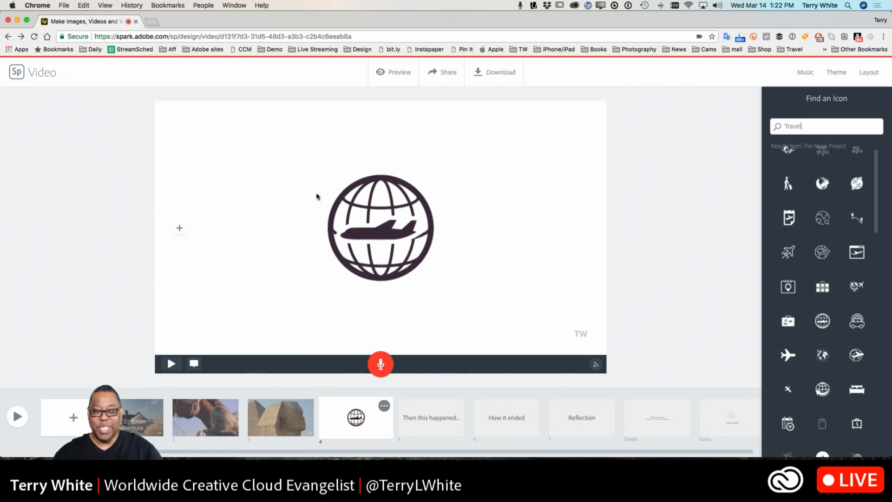
Add the color photo of camel riders below the pyramid, from the Lightroom Travel > Egypt album, behind the icon.
left_click(181, 229)
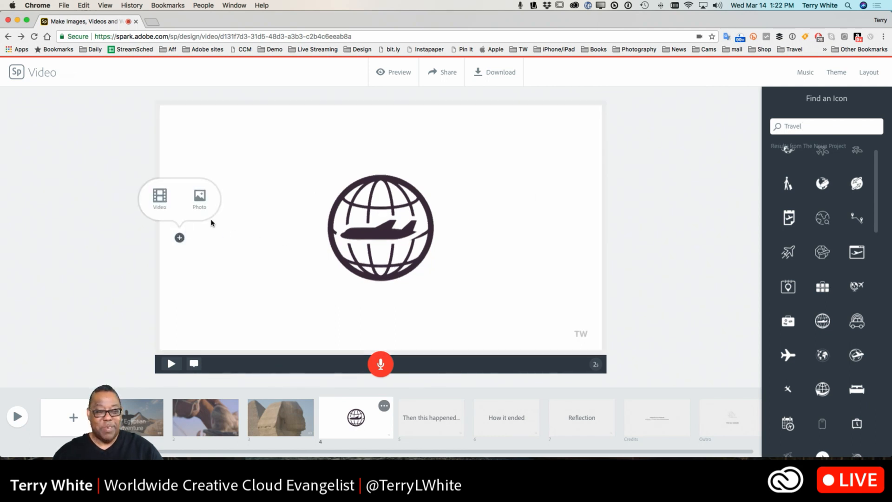
left_click(198, 205)
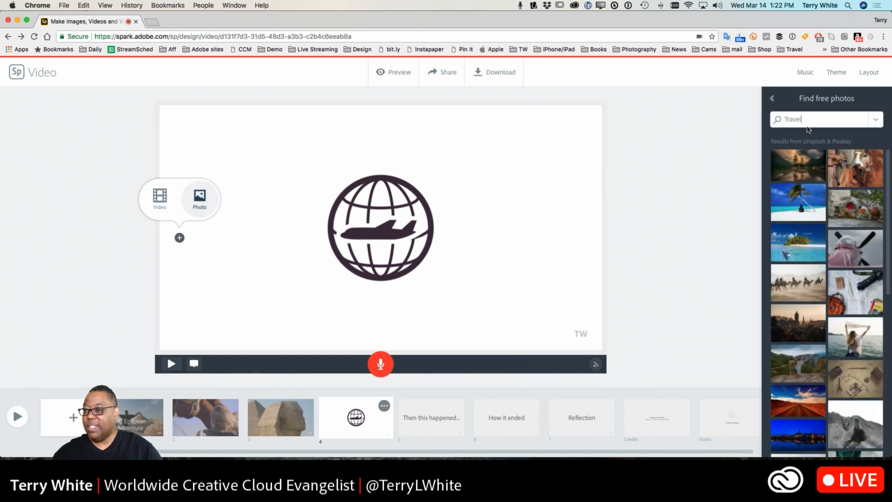
left_click(772, 100)
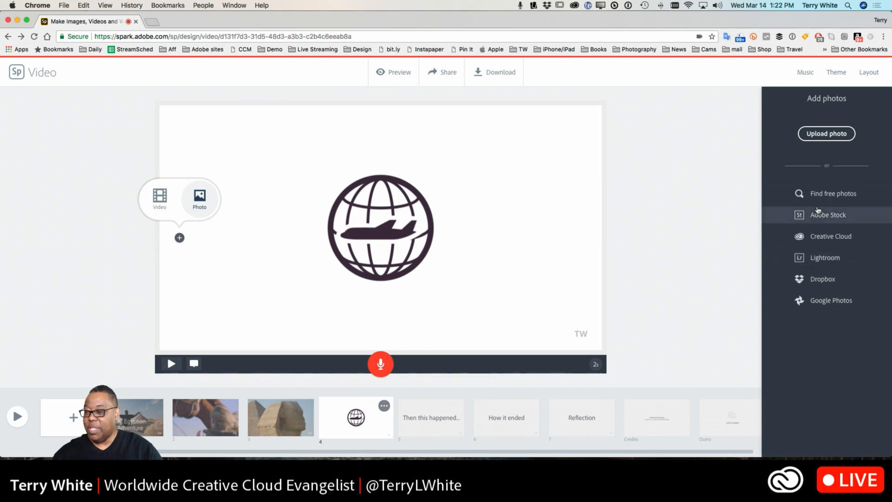
left_click(823, 258)
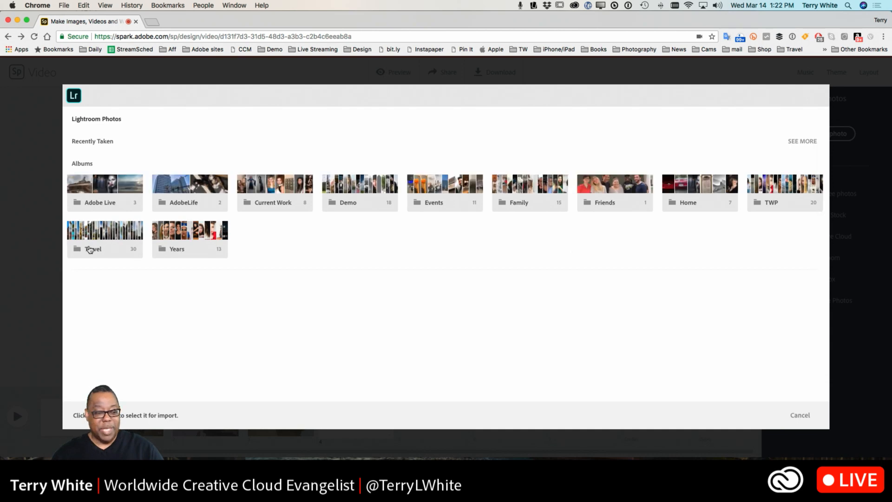
left_click(89, 250)
left_click(796, 180)
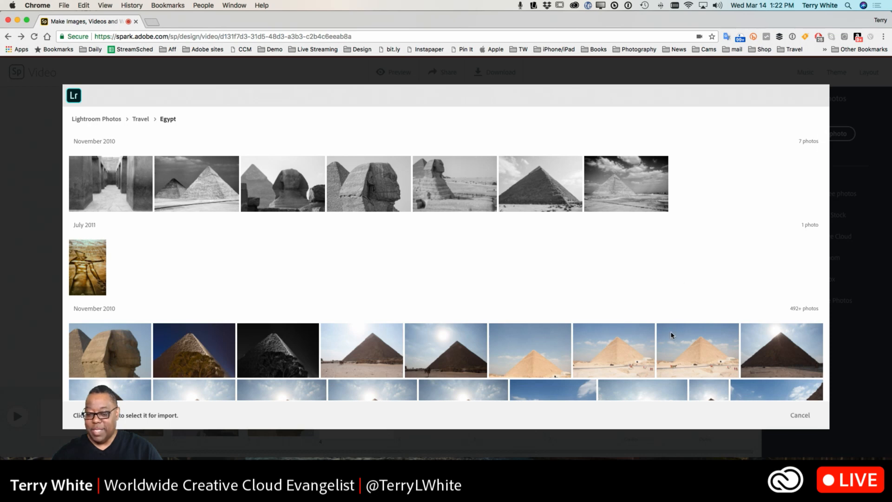
scroll(671, 335, "down", 10)
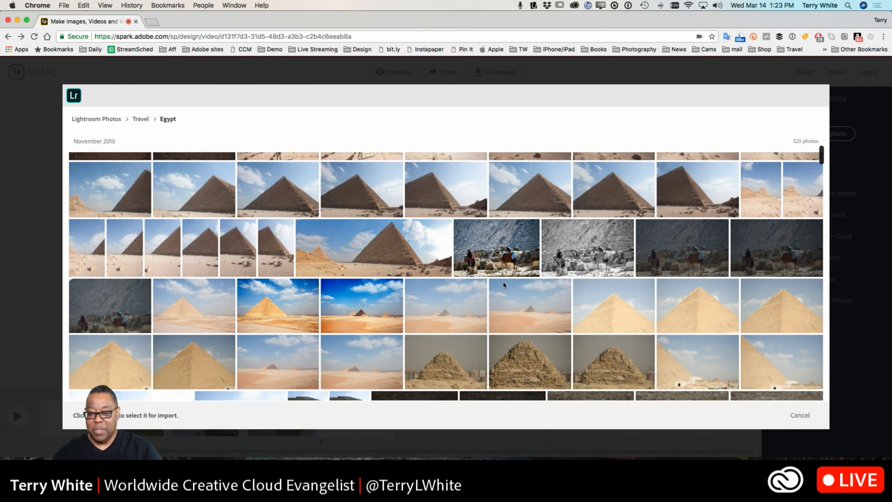
left_click(505, 265)
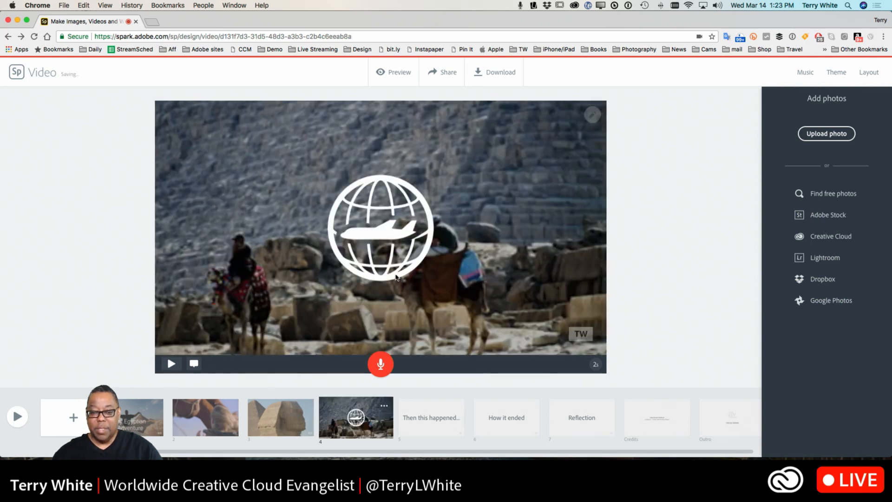
Replace the globe icon on the camel riders slide with the solid airplane icon.
left_click(388, 280)
left_click(381, 257)
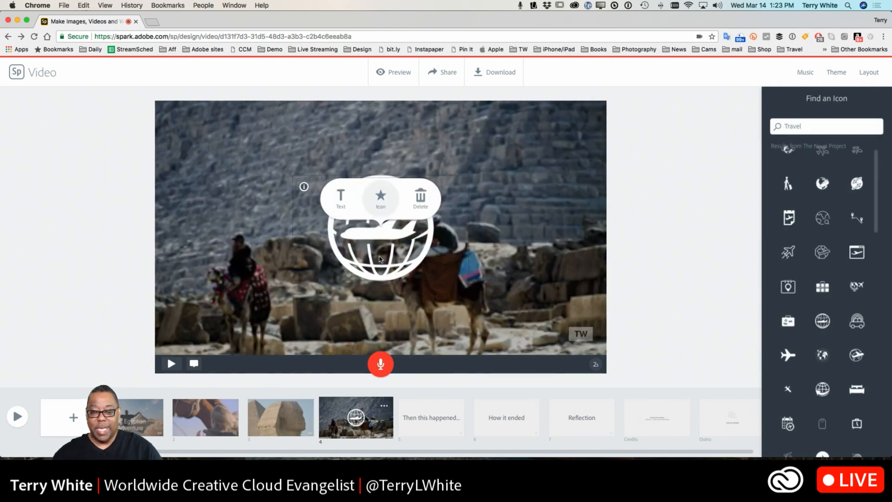
left_click(378, 243)
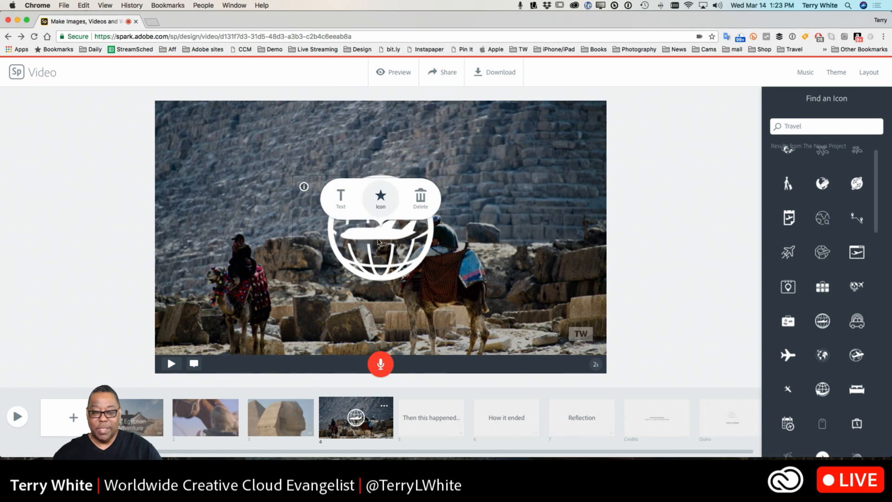
left_click(380, 239)
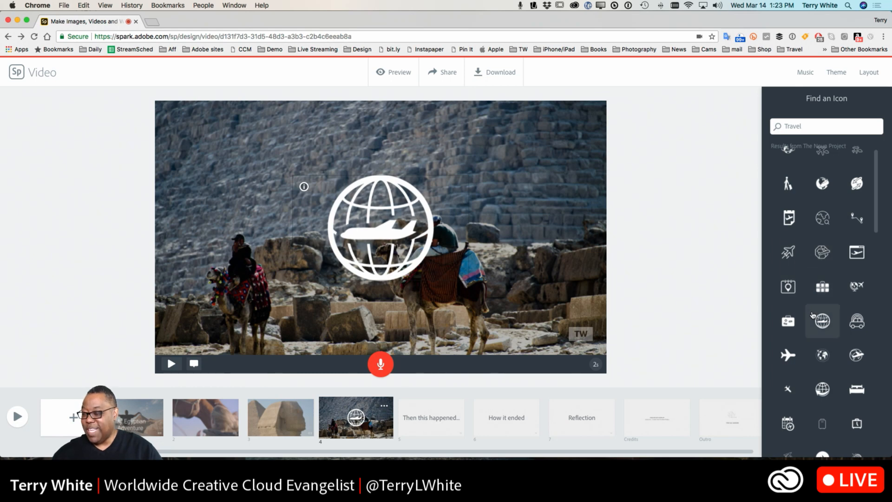
left_click(787, 355)
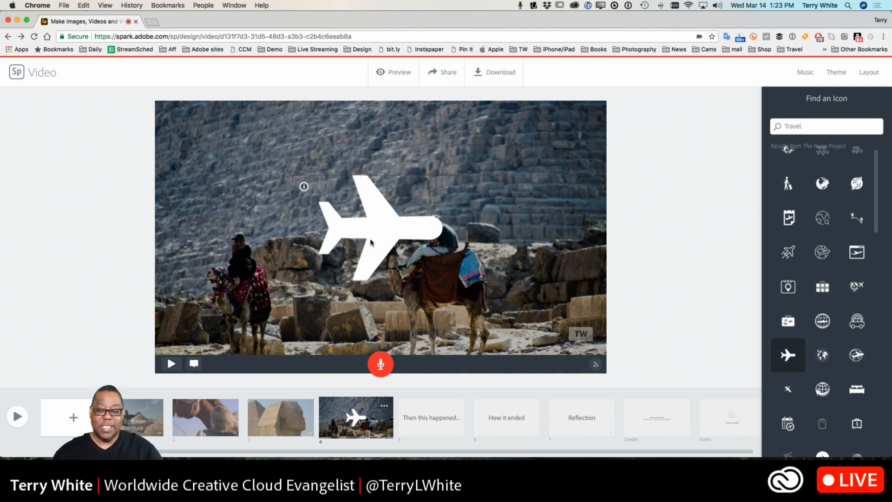
left_click(371, 248)
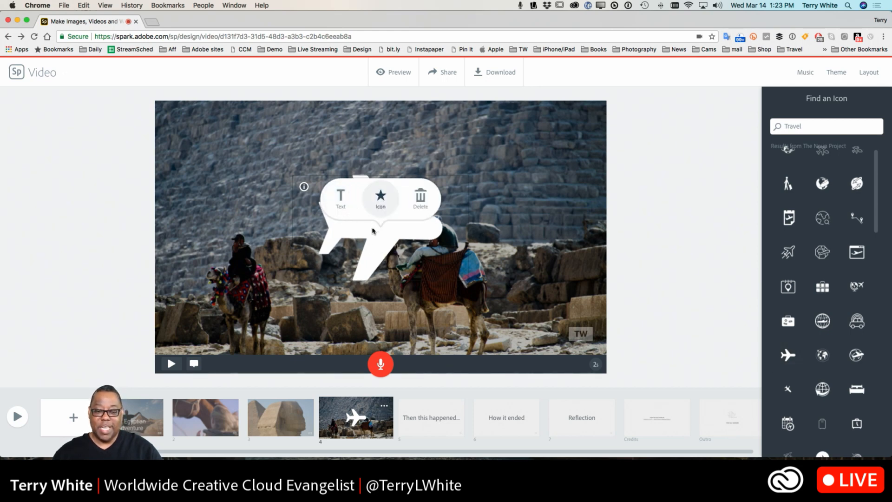
left_click(381, 248)
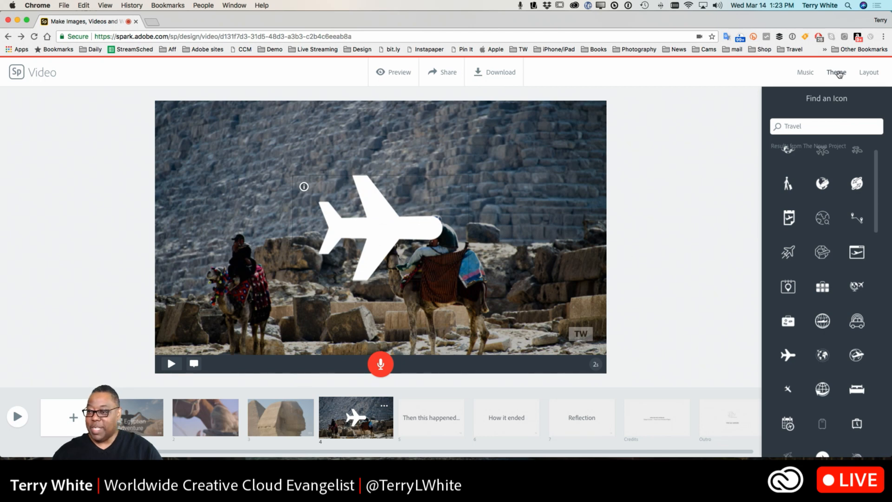
Change the camel riders slide to the Split Screen layout and dismiss the content choices for its empty half.
left_click(868, 72)
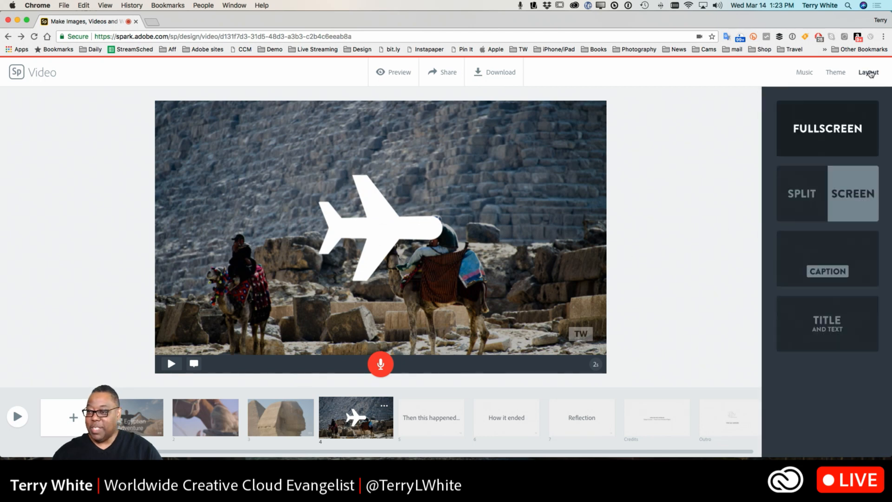
left_click(808, 196)
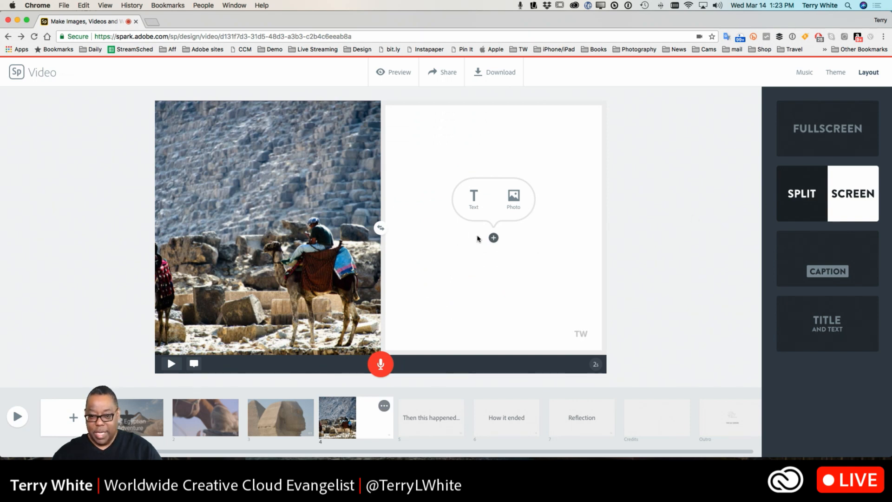
left_click(788, 198)
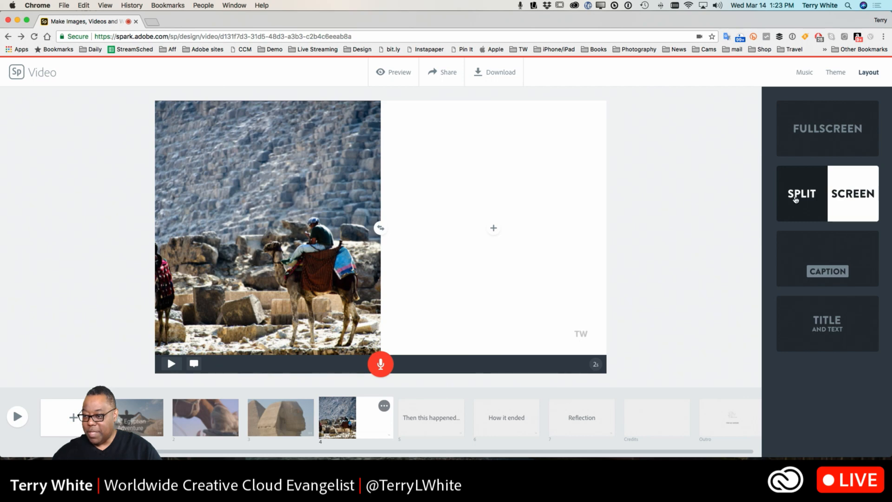
Try the Caption and Title and Text layouts on the camel riders slide, and return it to the Fullscreen layout.
left_click(797, 255)
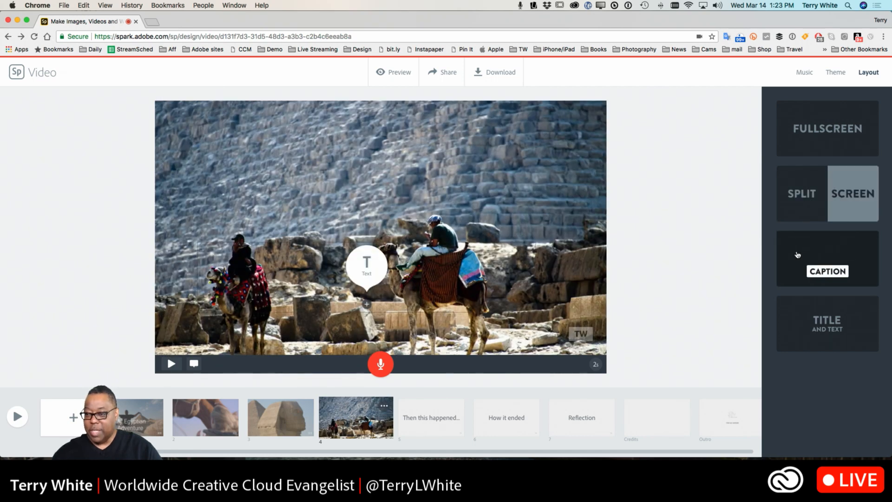
left_click(789, 151)
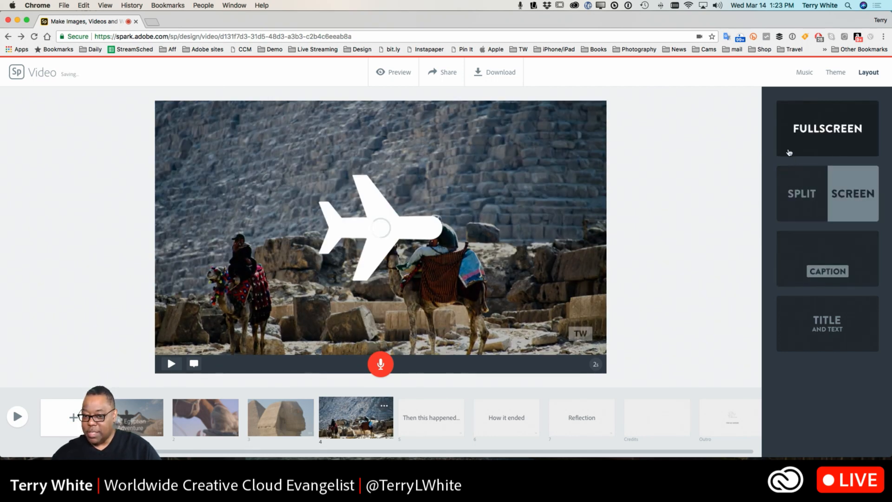
left_click(808, 331)
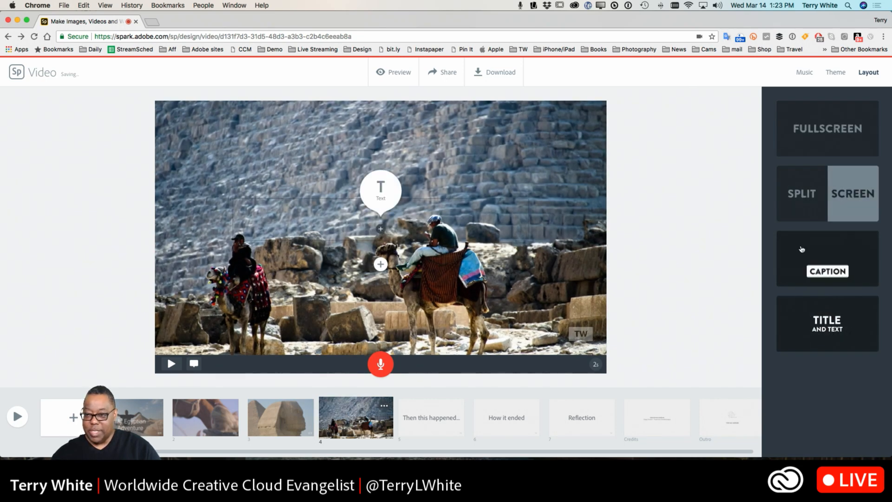
left_click(812, 121)
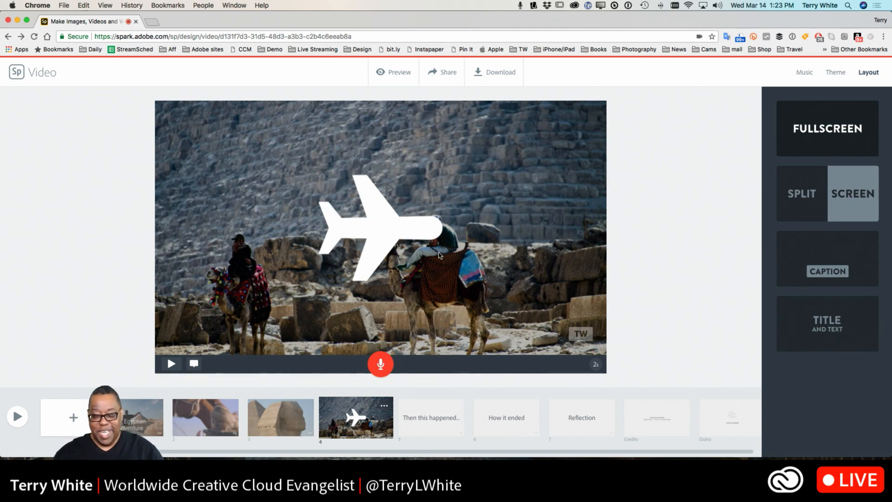
Delete the empty "Then this happened..." and "How it ended" slides that follow the camel riders slide.
left_click(440, 424)
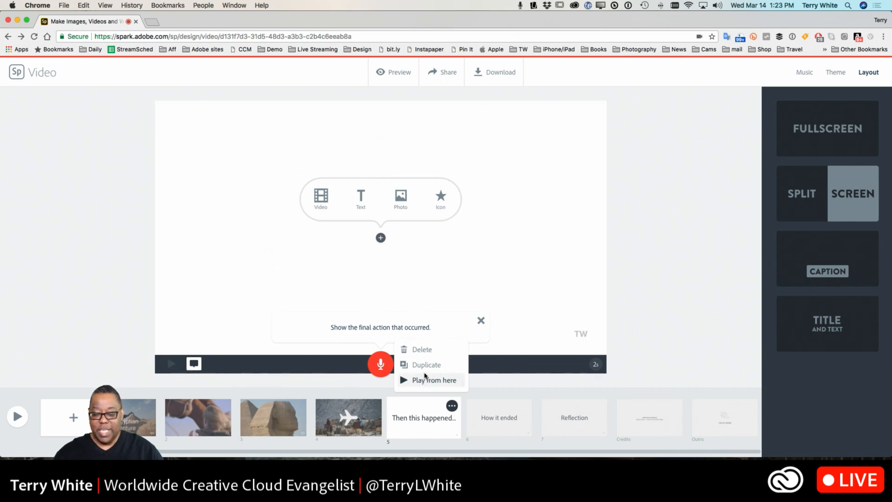
left_click(424, 353)
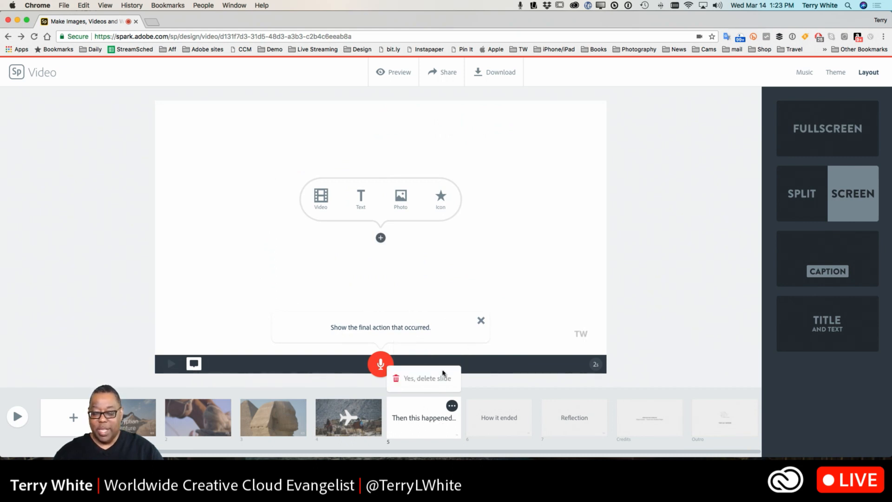
left_click(409, 382)
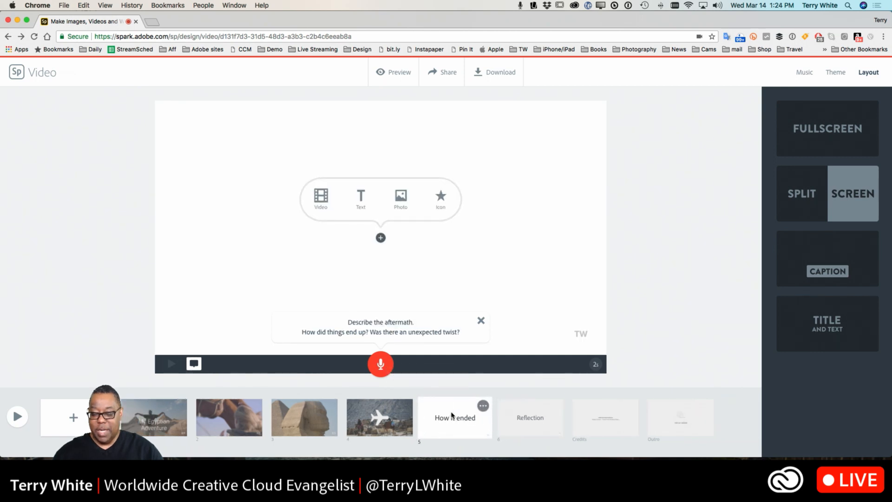
left_click(483, 405)
left_click(440, 350)
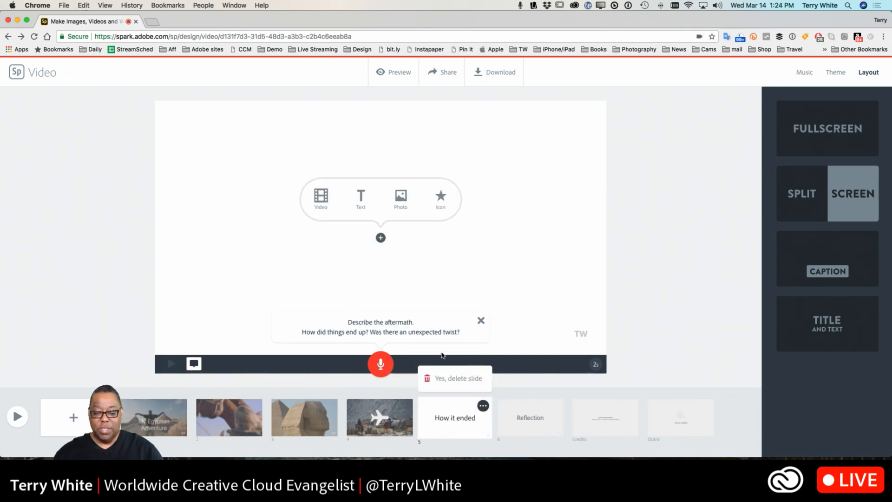
left_click(451, 379)
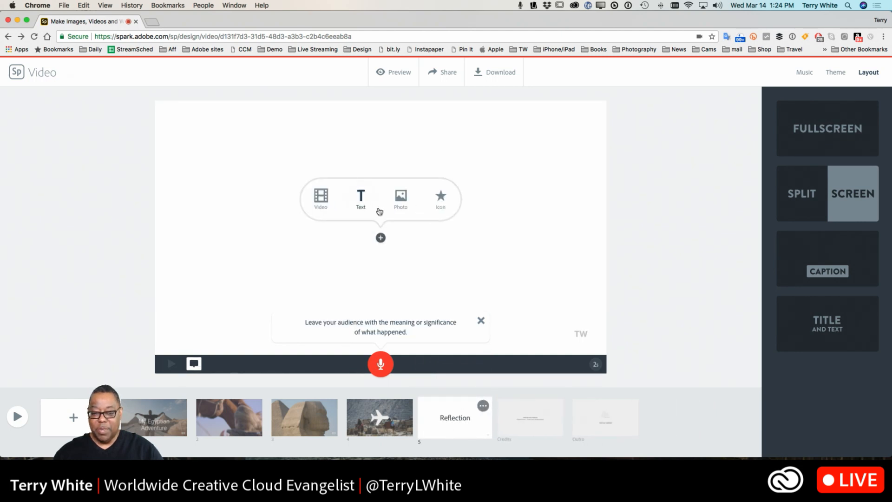
Add the photo of hieroglyphs carved in stone, from the Lightroom Travel > Egypt album, to the Reflection slide.
left_click(402, 203)
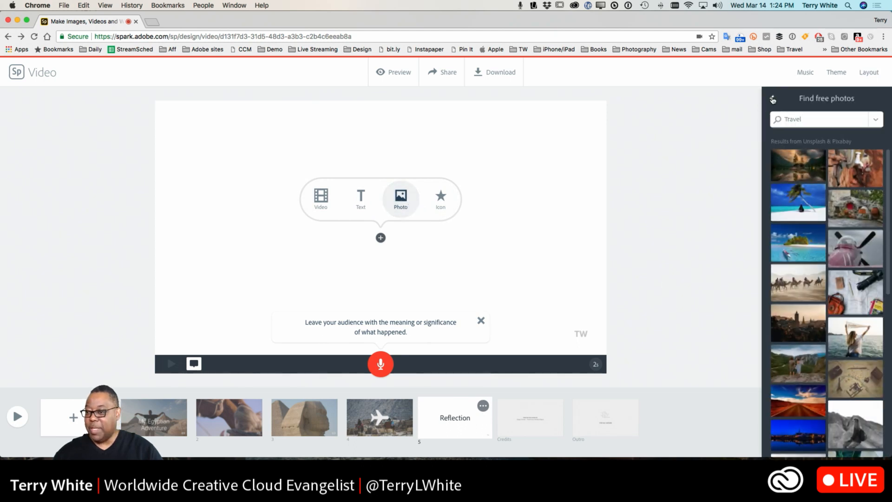
left_click(771, 98)
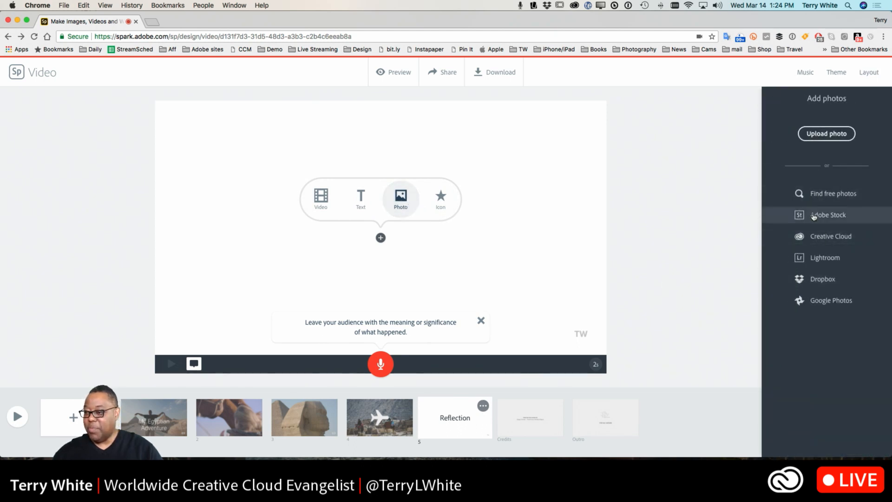
left_click(815, 263)
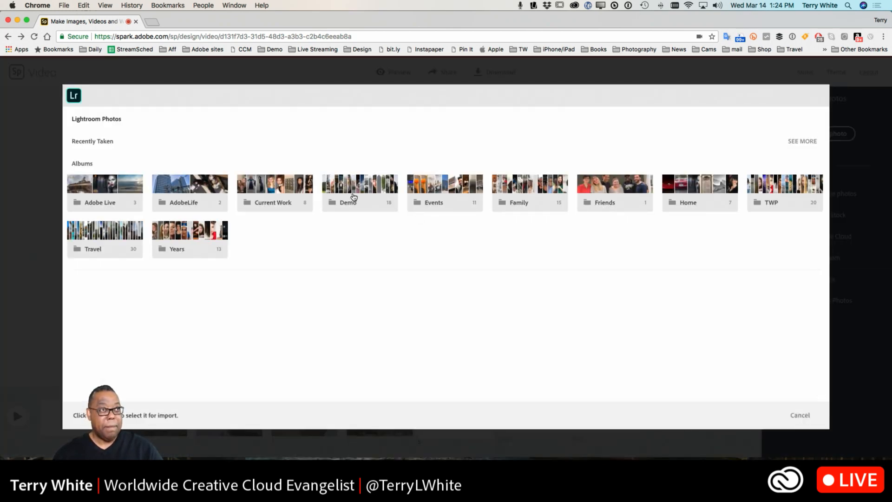
left_click(102, 300)
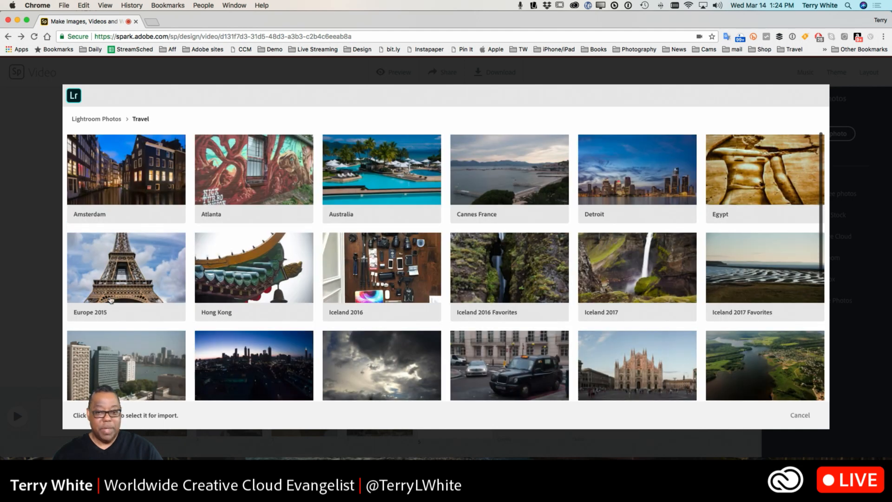
left_click(735, 166)
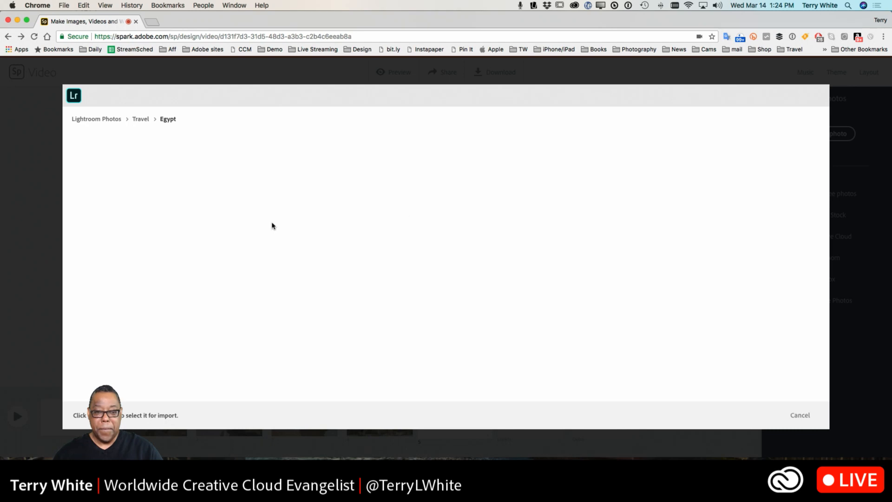
scroll(359, 285, "down", 15)
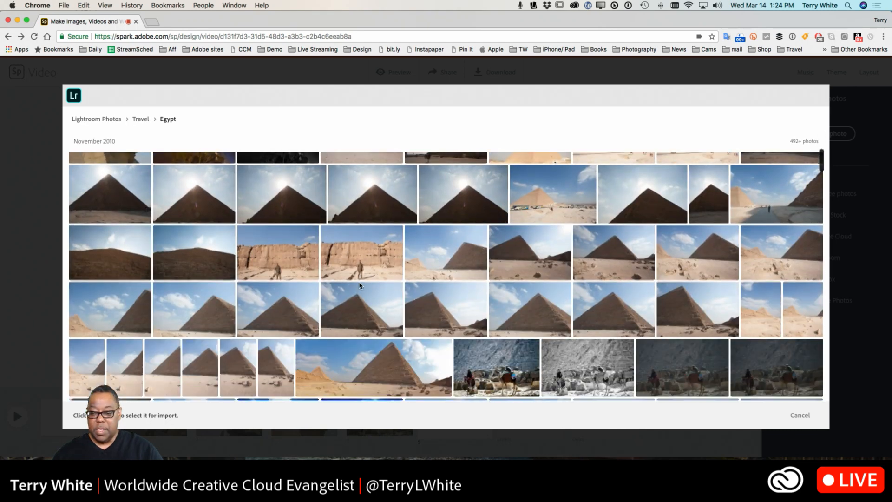
scroll(359, 285, "down", 10)
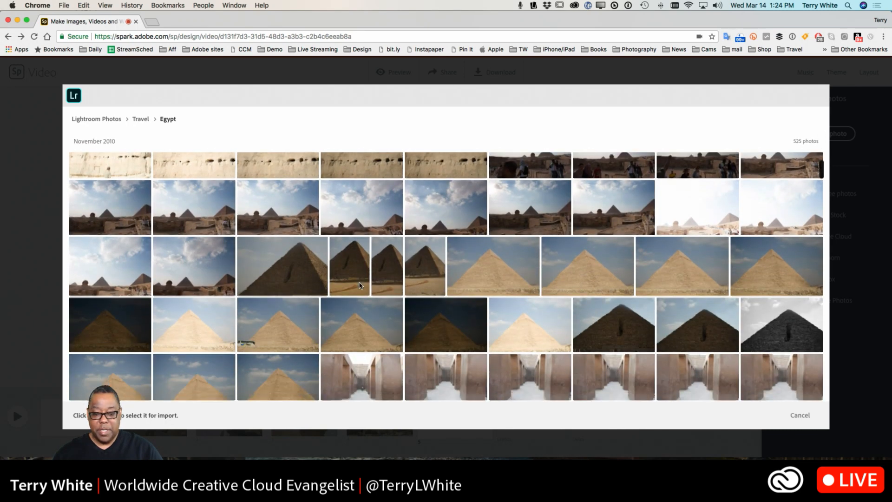
scroll(359, 285, "down", 10)
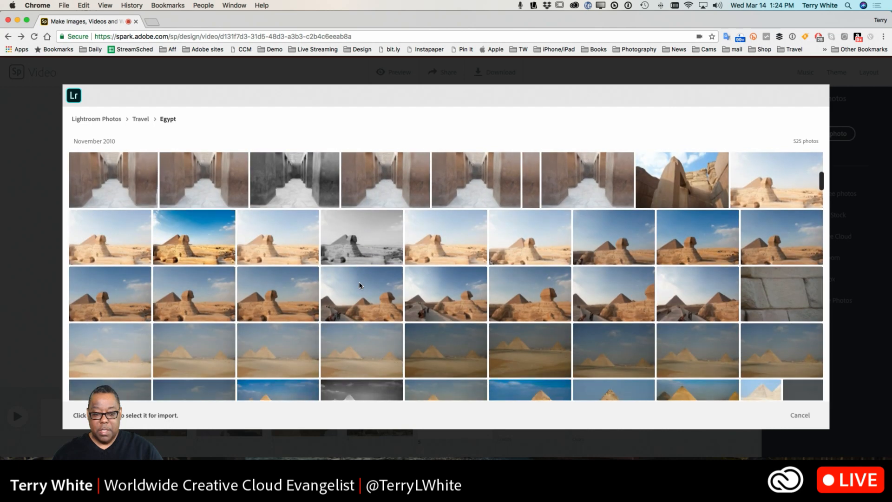
scroll(359, 285, "down", 2)
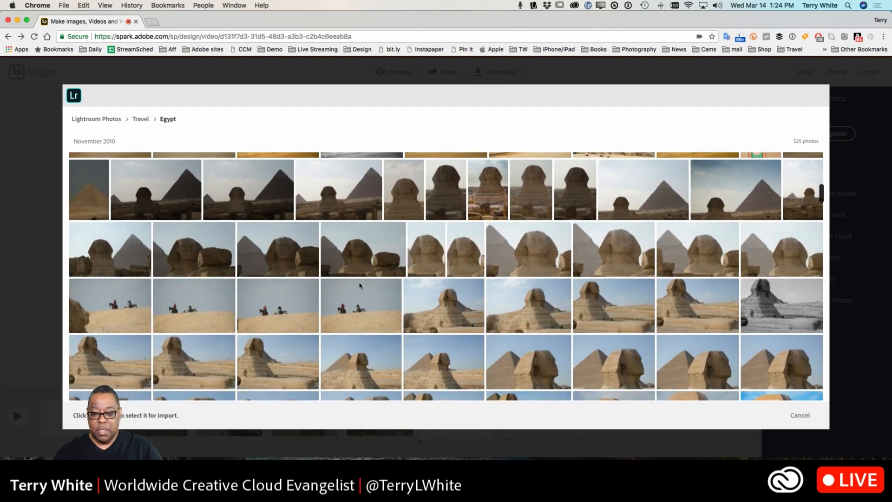
scroll(359, 285, "down", 10)
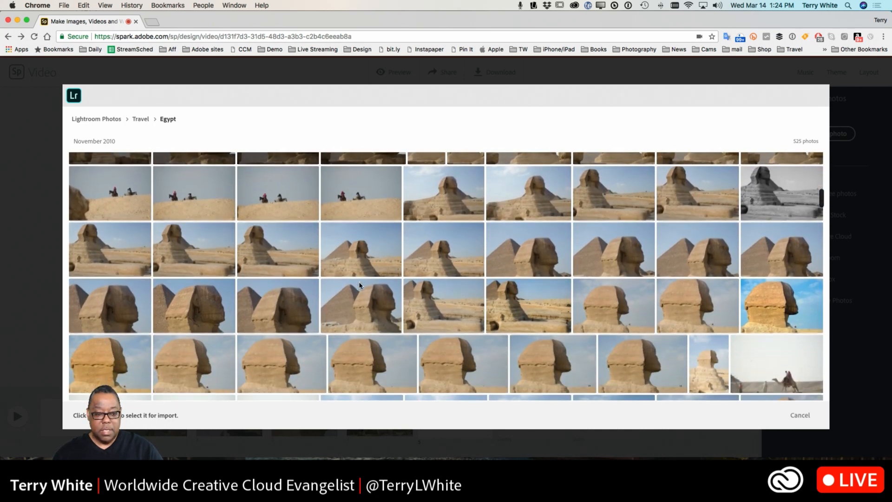
scroll(359, 285, "down", 10)
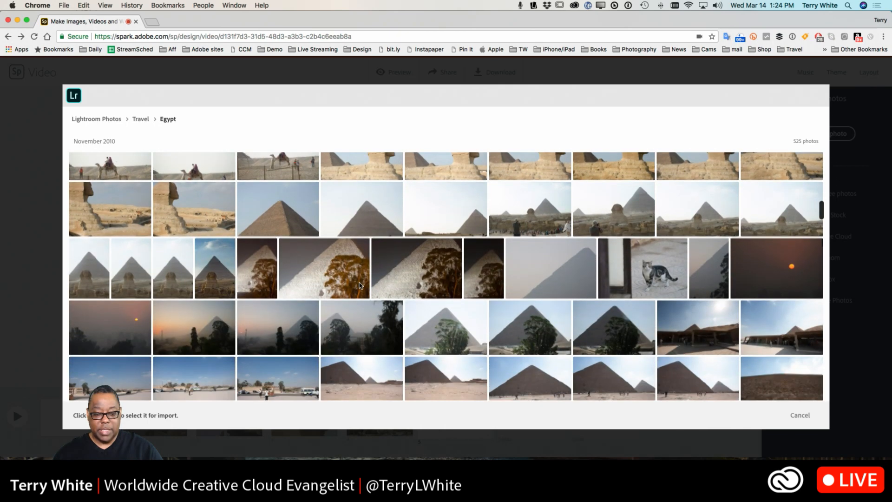
scroll(359, 285, "down", 10)
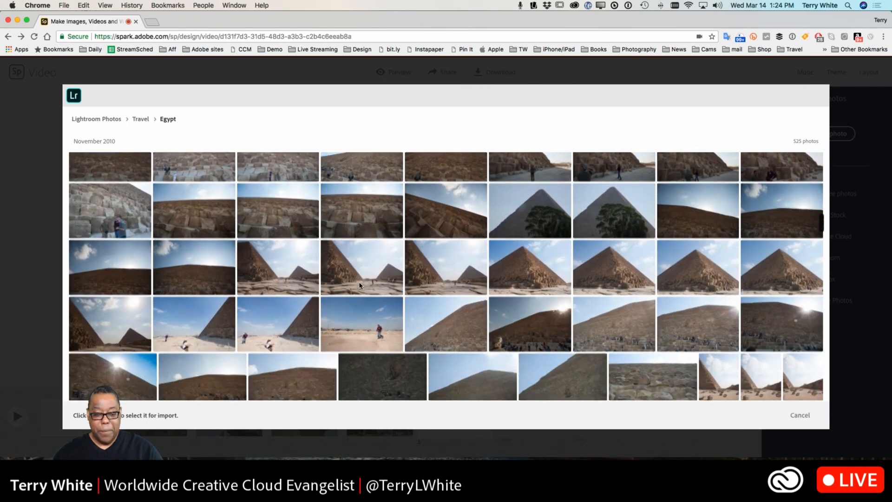
scroll(359, 285, "down", 10)
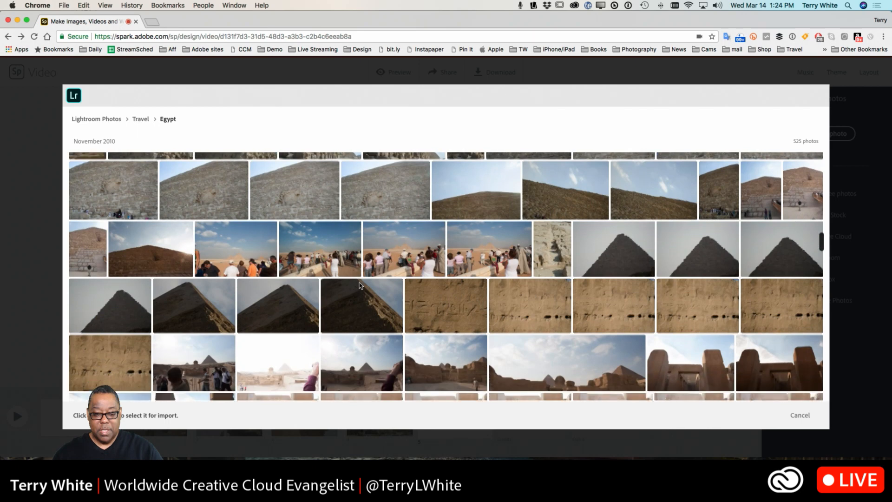
left_click(453, 298)
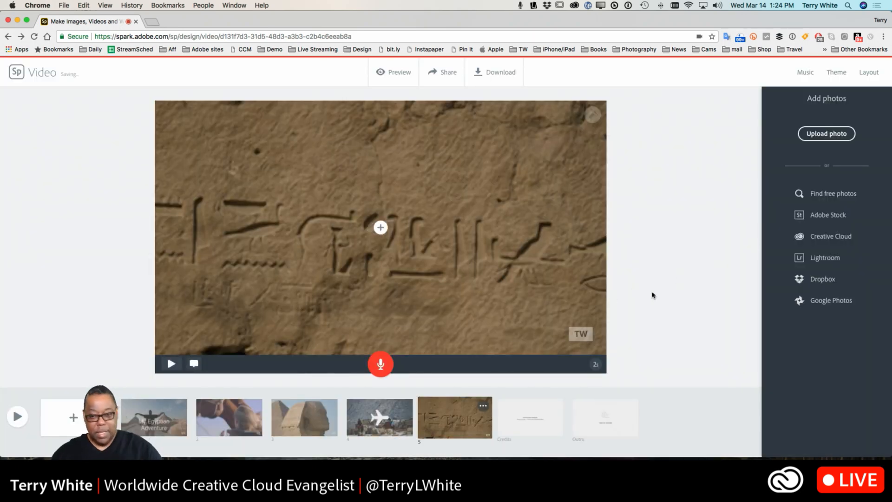
Record about 5 seconds of narration for the hieroglyphs slide and open the Credits slide.
left_click(381, 370)
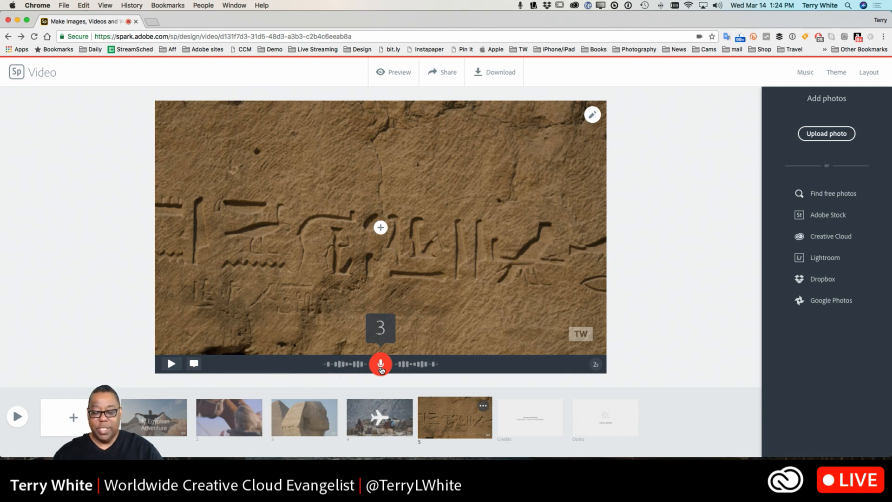
left_click(380, 369)
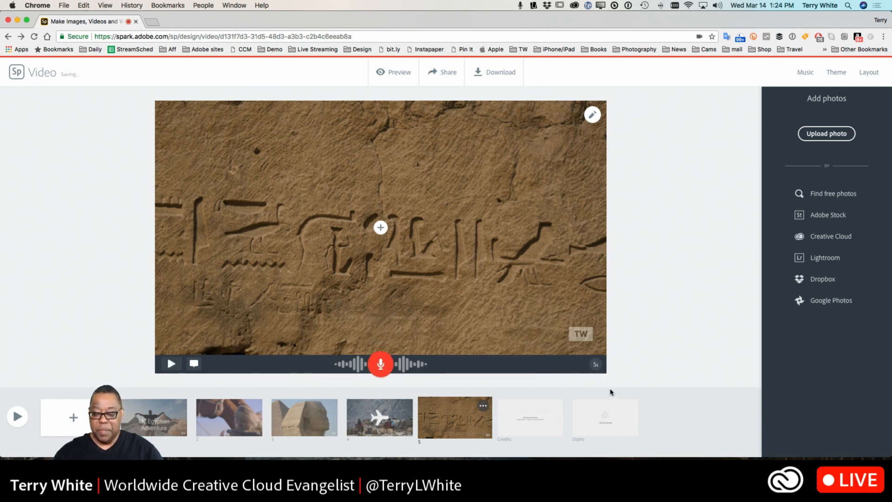
left_click(526, 425)
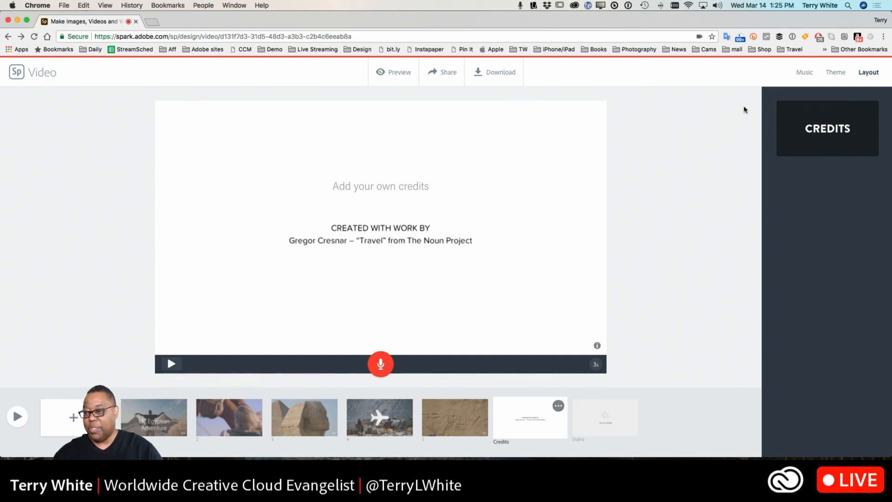
Audition the Skyline, Setting Out, Rolled Up Sleeves, Distant Telegram and Horror Movie music tracks for the video.
left_click(796, 73)
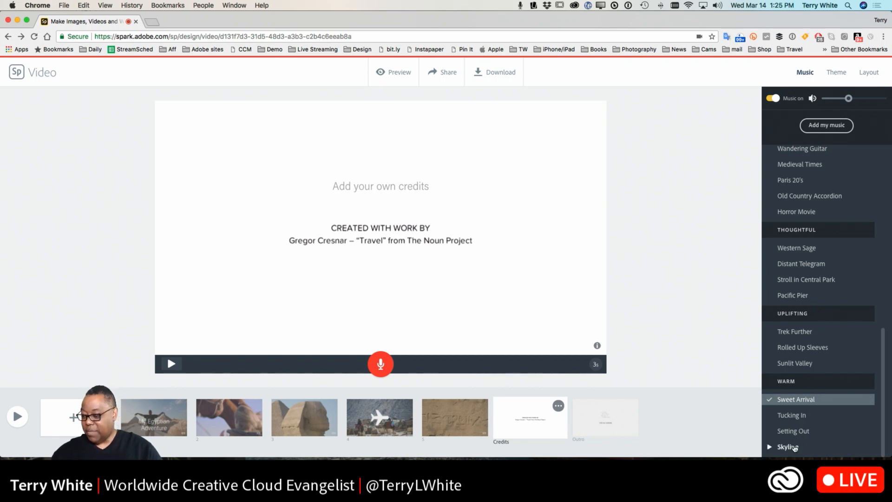
left_click(769, 447)
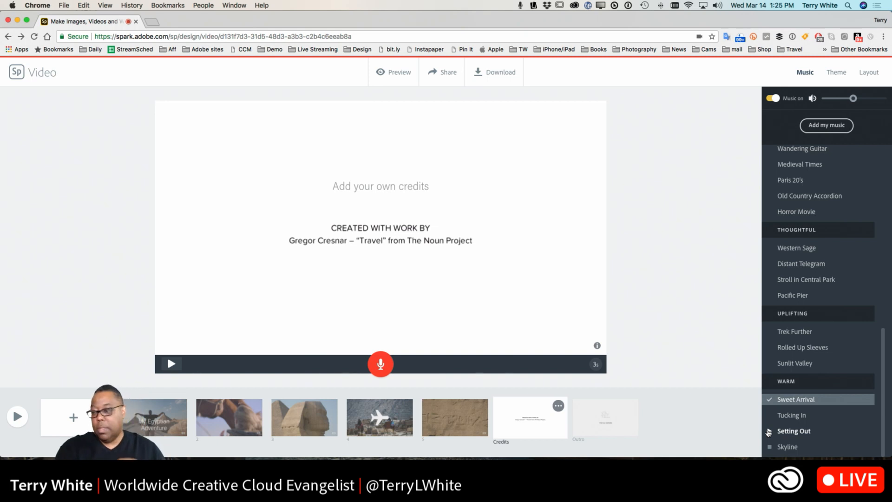
left_click(769, 432)
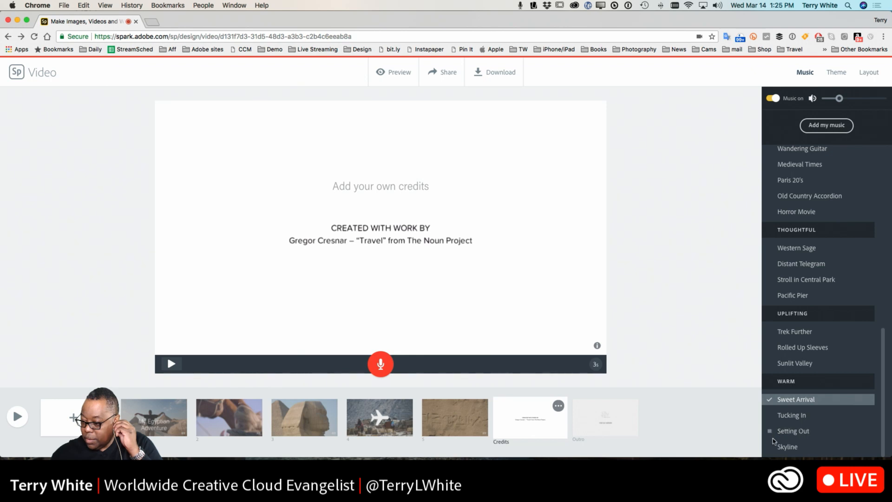
left_click(770, 447)
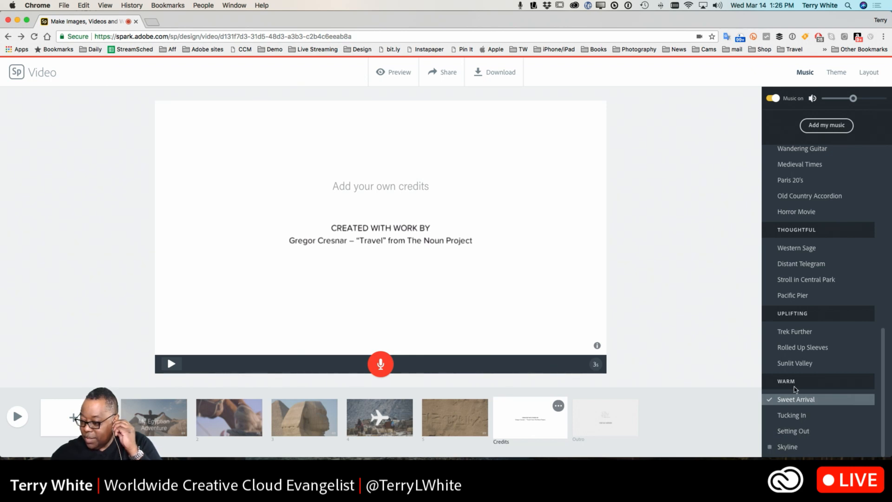
left_click(768, 348)
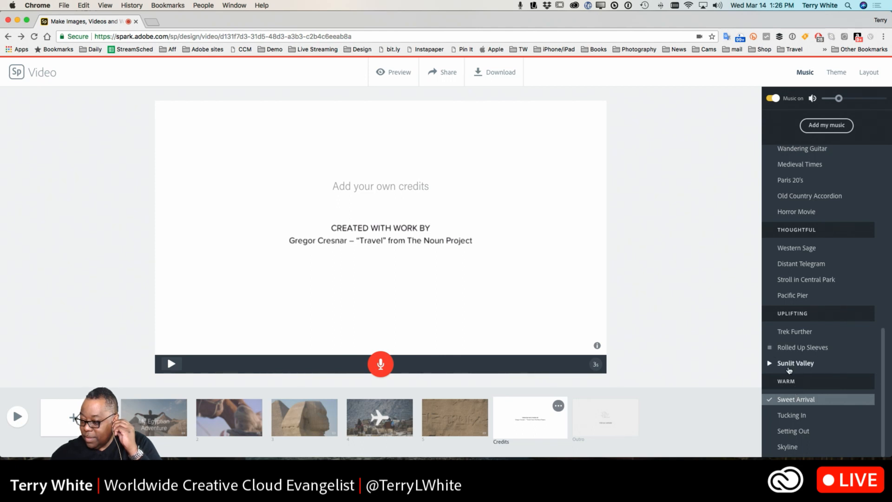
scroll(780, 320, "up", 1)
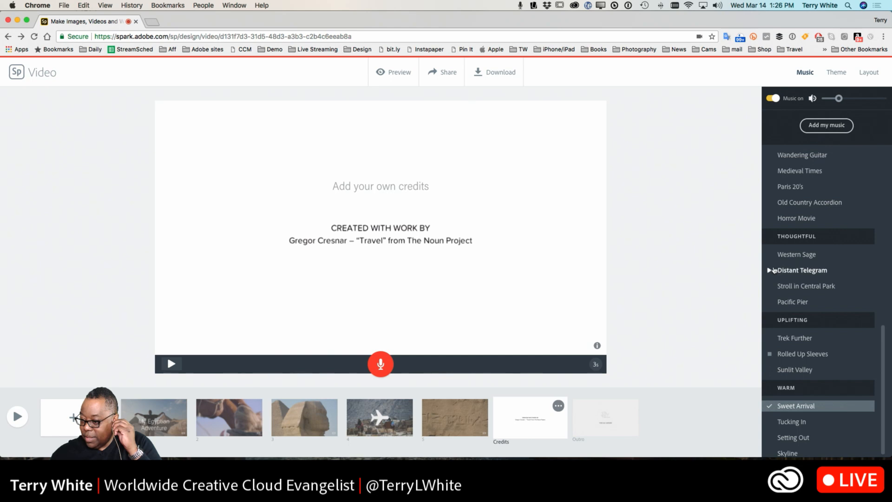
left_click(769, 271)
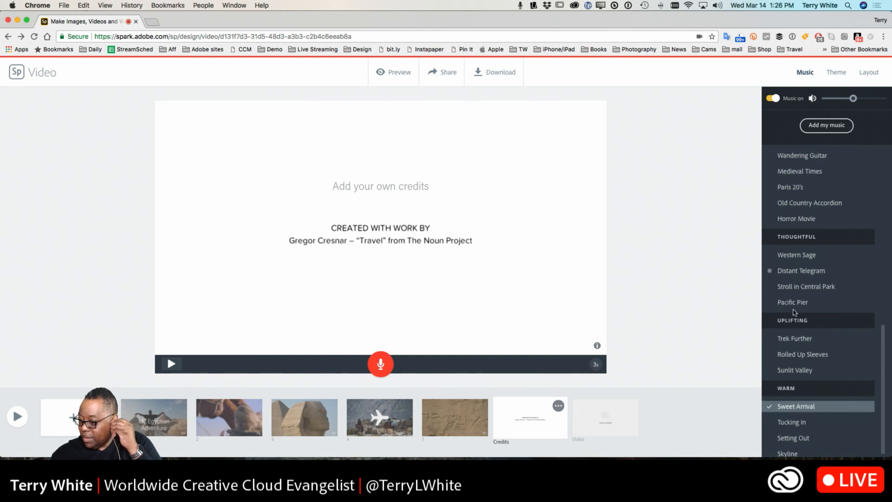
left_click(769, 219)
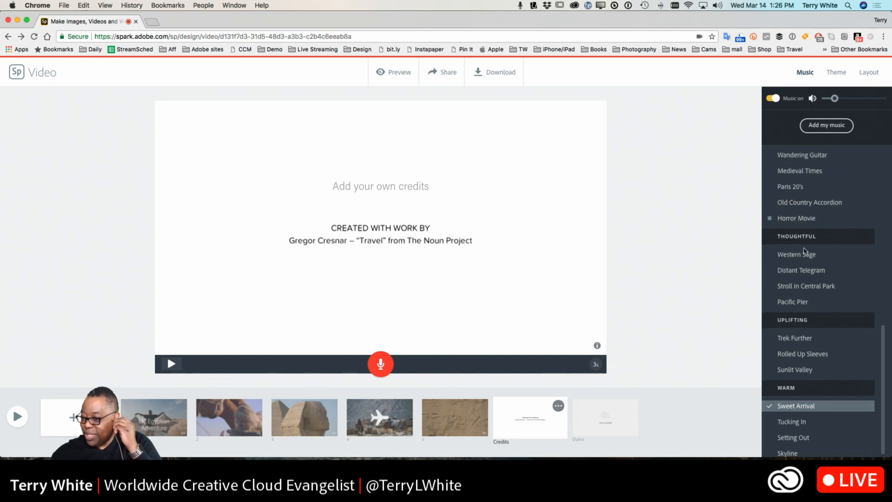
Compare the Skyline and Setting Out tracks once more and choose Skyline as the background music.
left_click(769, 453)
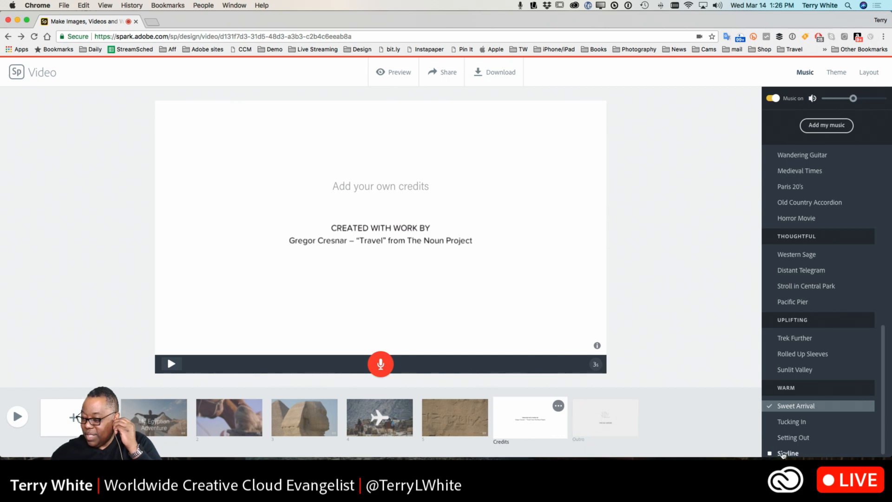
left_click(770, 438)
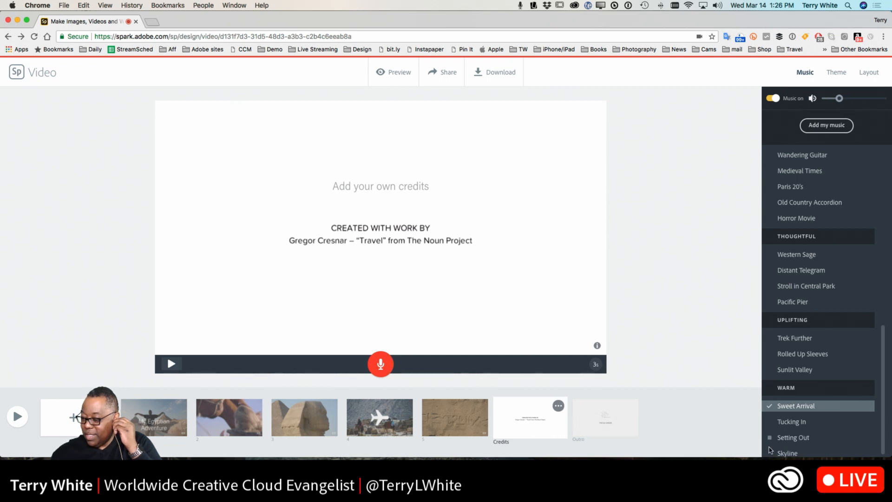
left_click(768, 454)
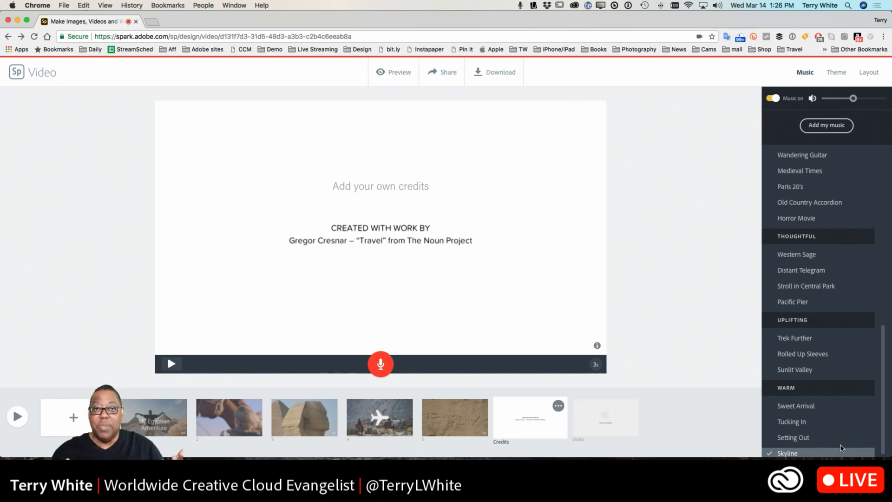
Look through the brand themes and the additional themes available for the video.
left_click(838, 73)
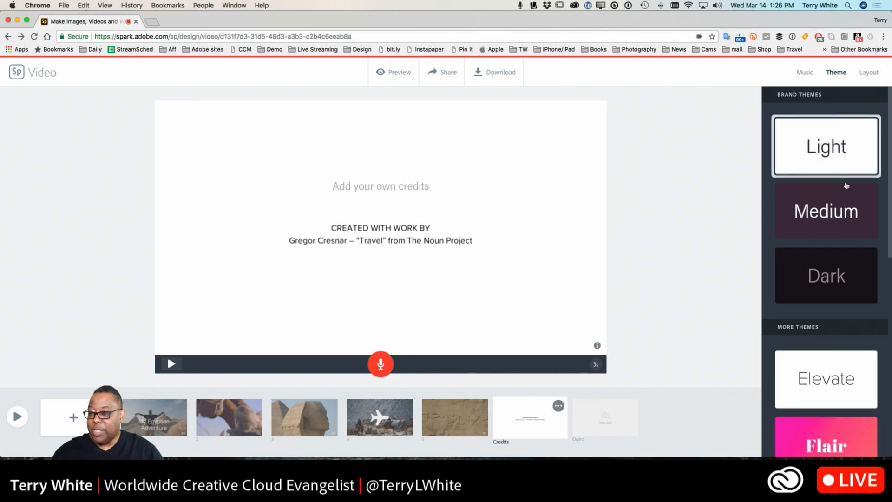
scroll(846, 186, "down", 3)
scroll(846, 190, "down", 6)
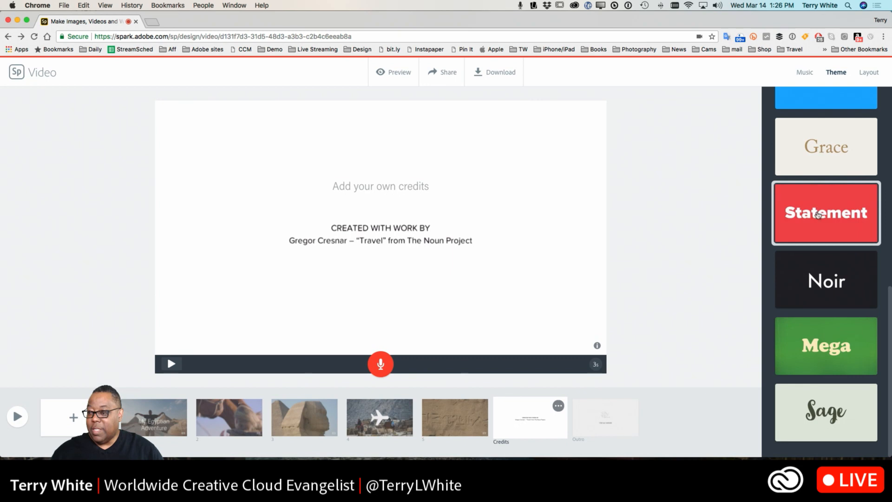
scroll(819, 211, "up", 2)
scroll(819, 210, "up", 1)
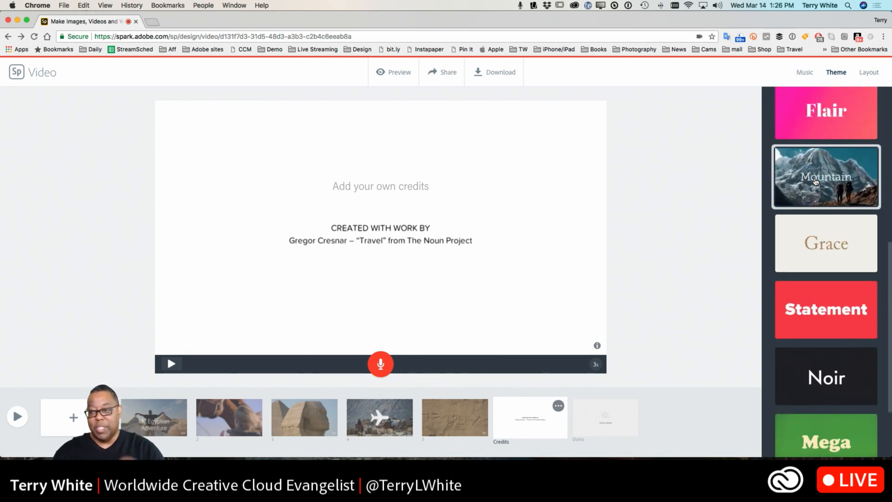
scroll(813, 176, "up", 4)
scroll(813, 177, "up", 8)
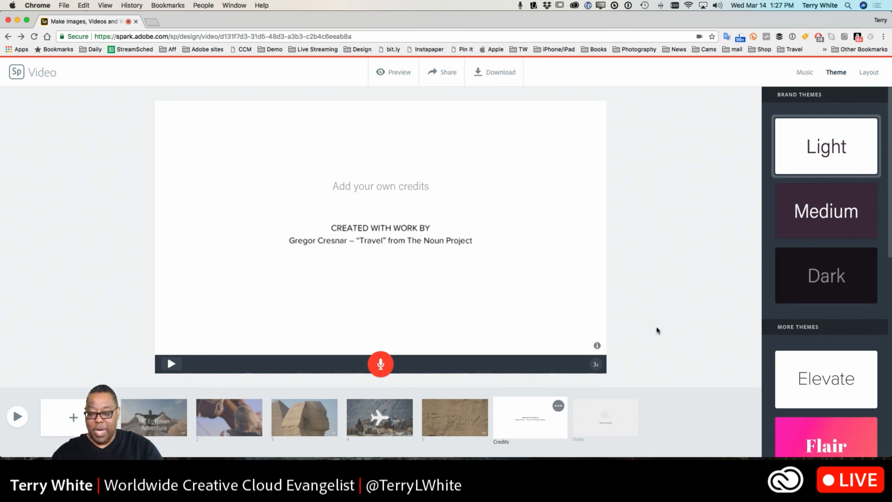
Replace the "Visit our website" text on the Outro slide with the author's website address.
left_click(607, 428)
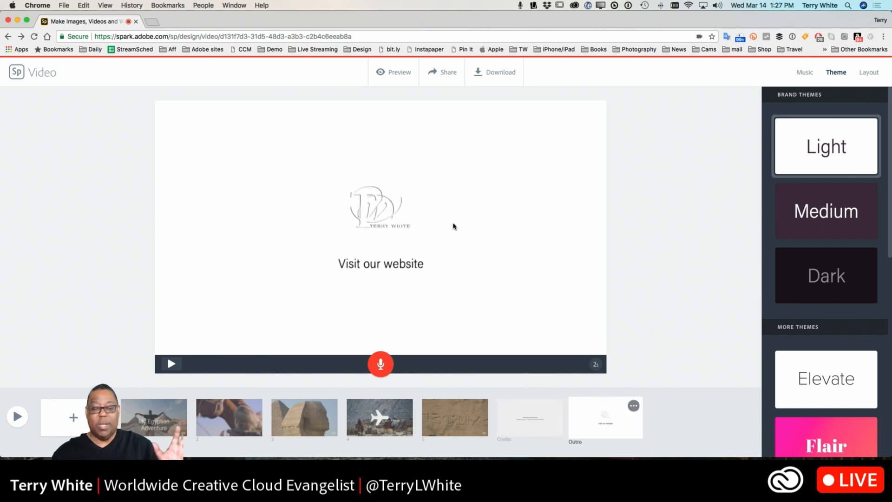
double_click(395, 265)
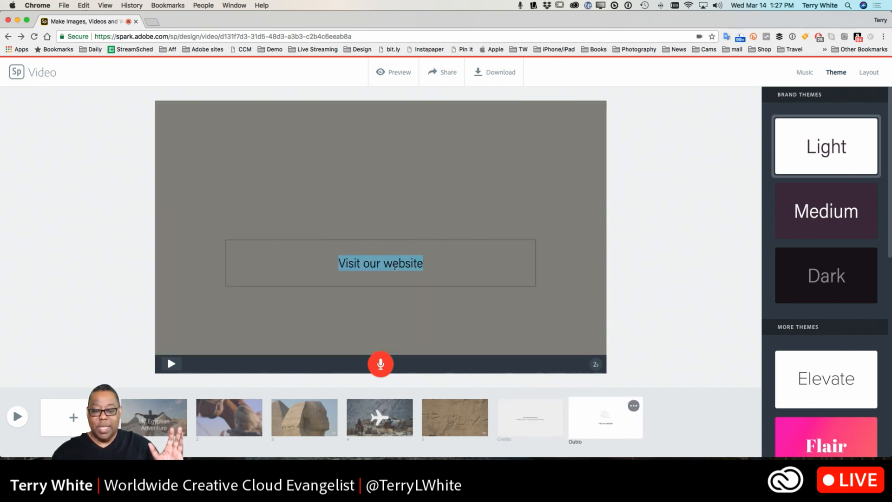
type("terrywh")
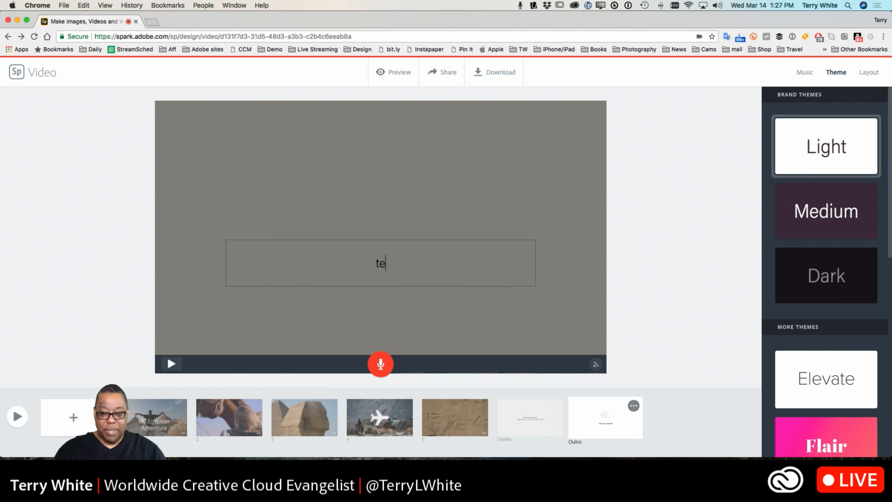
type("ite.com")
key("Return")
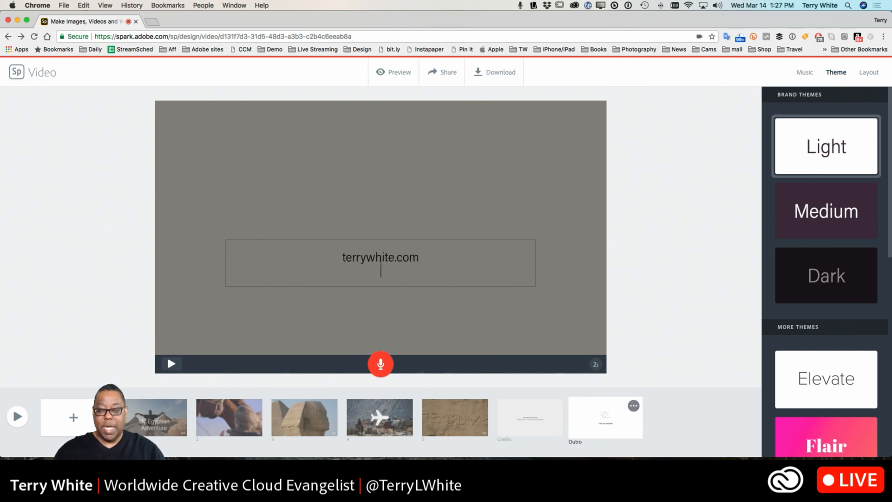
key("BackSpace")
left_click(434, 297)
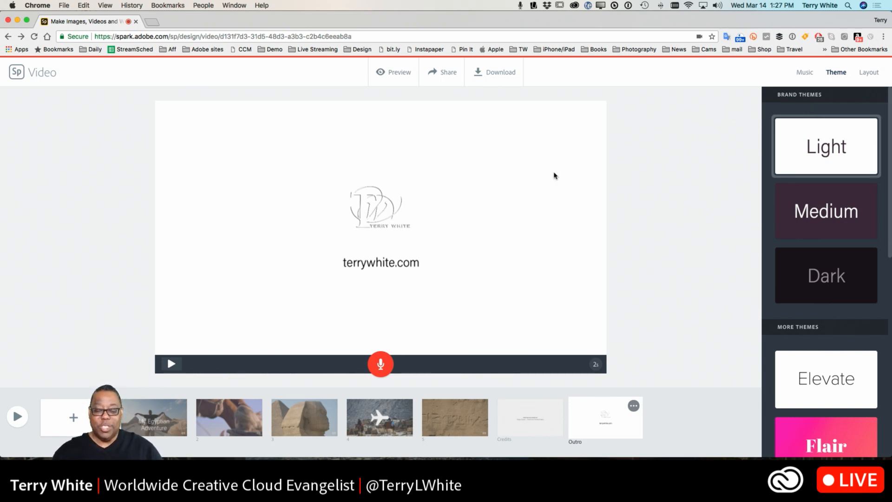
Preview the video from its beginning up to the Sphinx slide and return to editing.
left_click(17, 416)
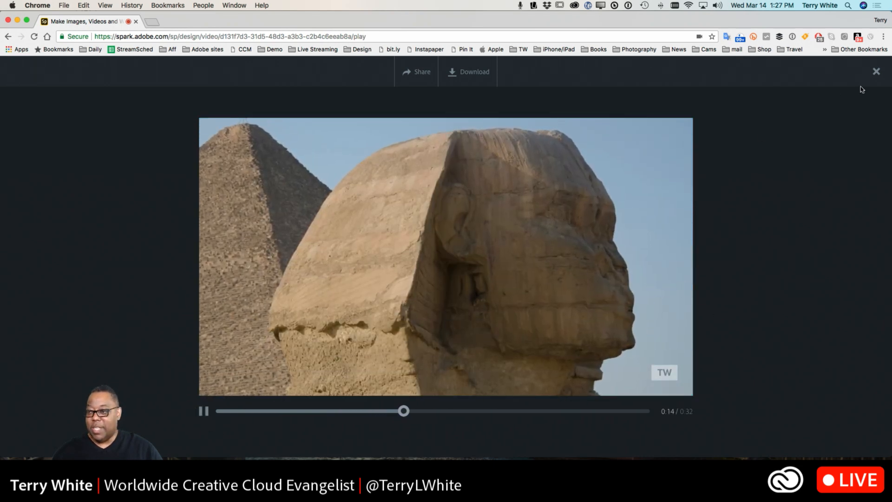
left_click(875, 72)
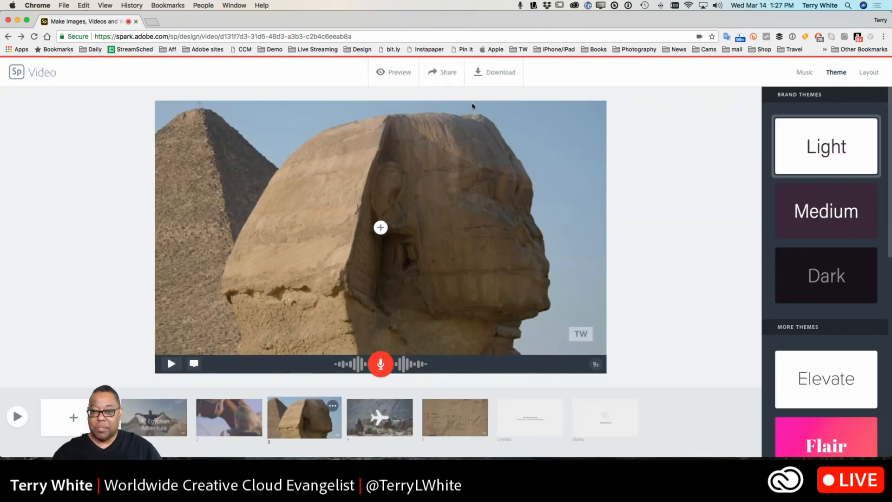
Publish the video under the Travel category with the Get noticed option off, and create its shareable link.
left_click(441, 73)
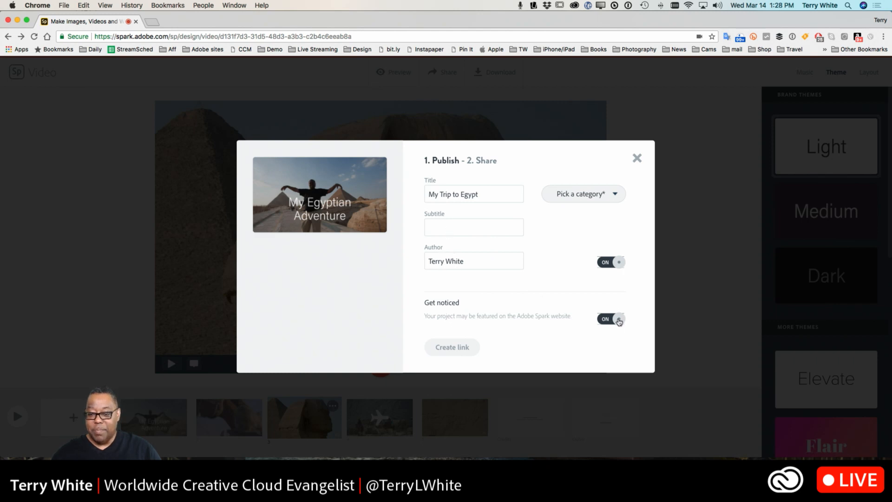
left_click(605, 195)
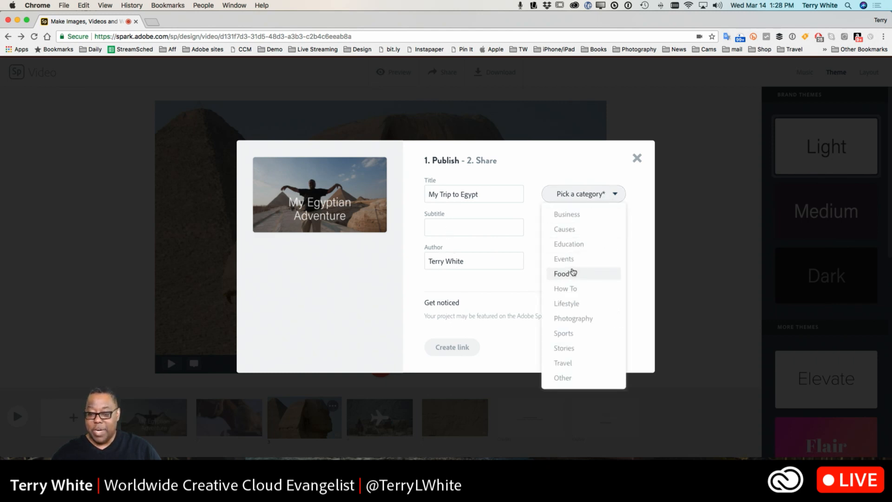
left_click(575, 363)
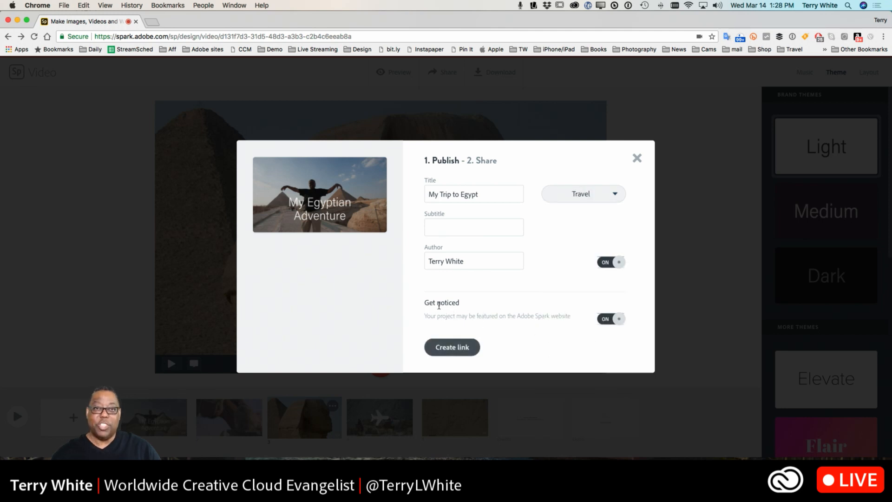
left_click(609, 319)
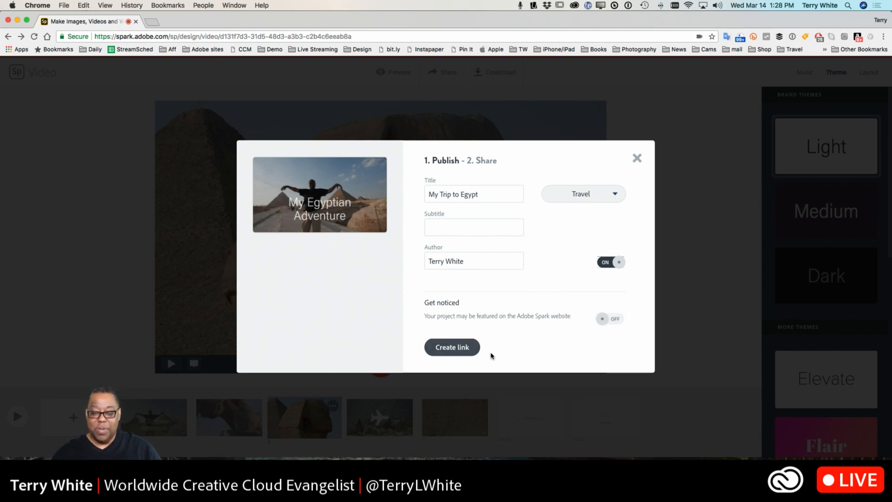
left_click(451, 352)
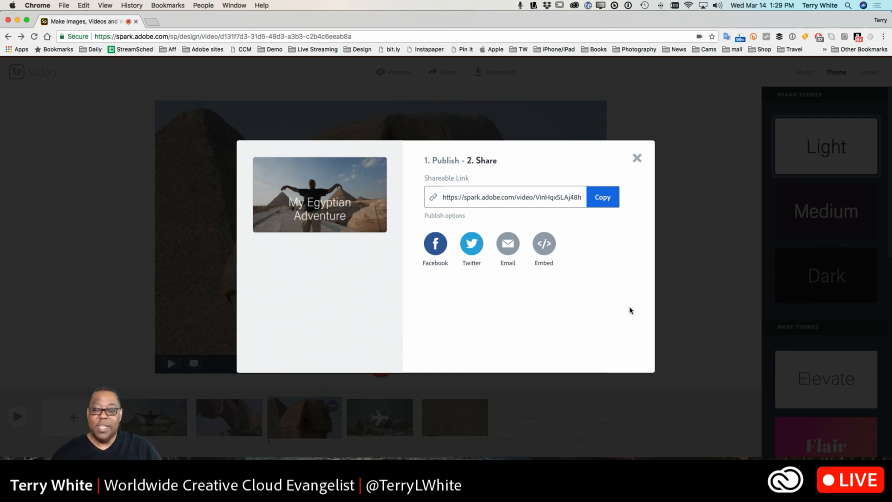
Copy the shareable link and open the published video page in a new browser tab.
left_click(602, 197)
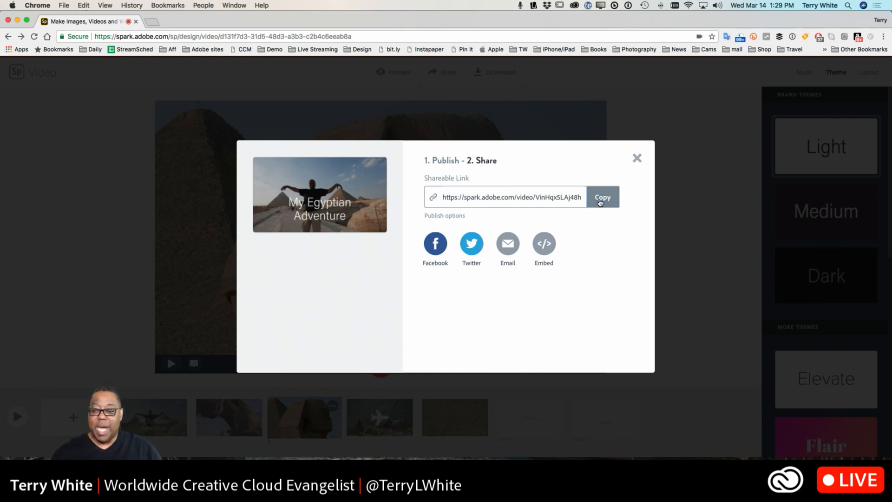
left_click(637, 157)
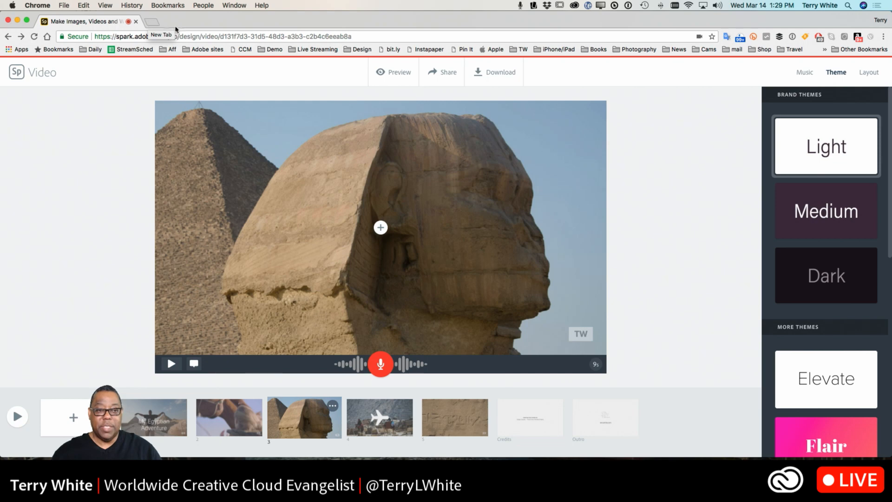
left_click(149, 22)
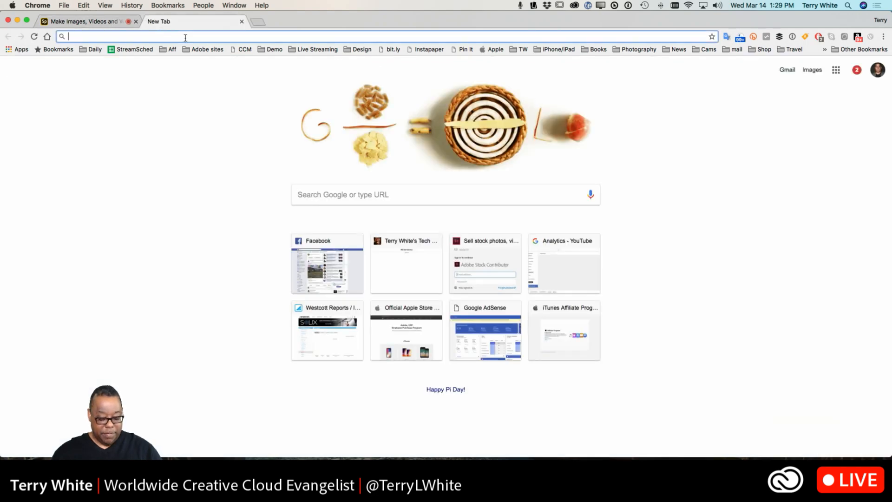
key("super+v")
key("Return")
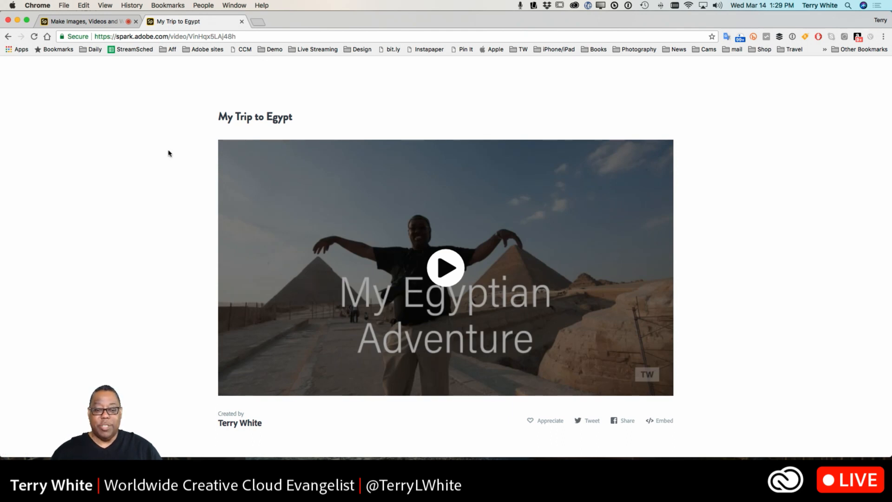
Play the first seconds of the published video, pause it and return to the Spark video editor.
left_click(447, 273)
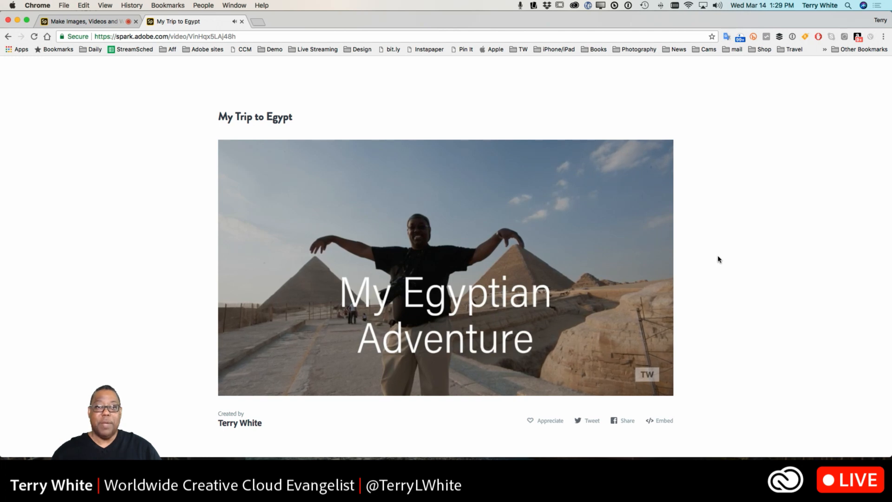
mouse_move(649, 277)
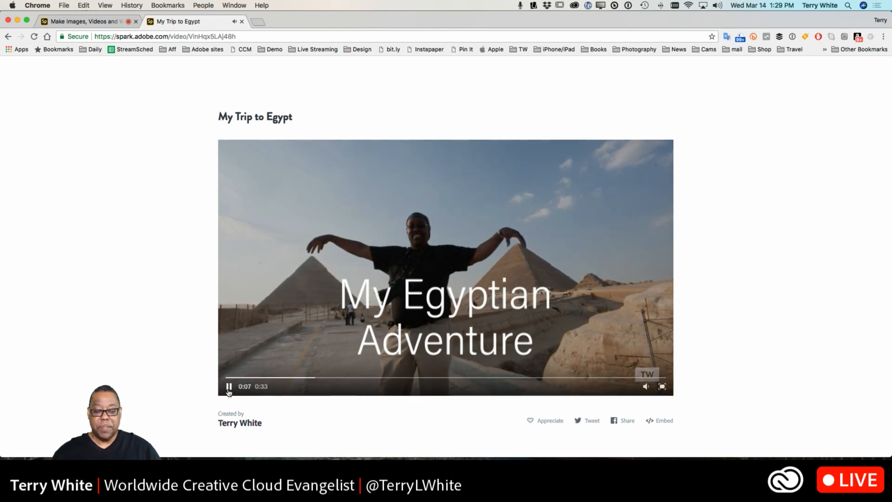
left_click(229, 389)
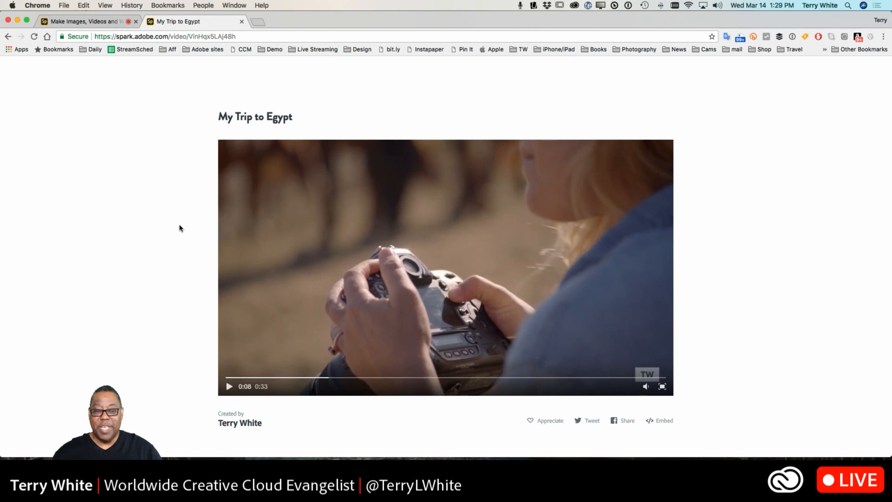
left_click(101, 24)
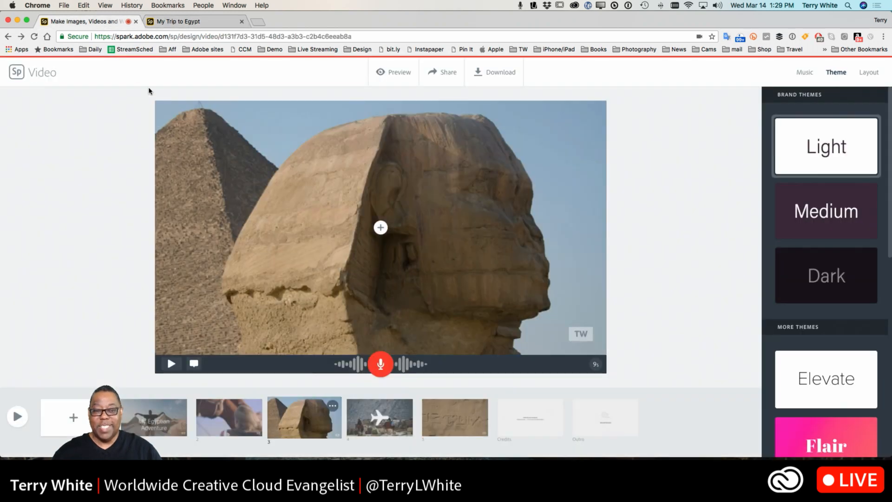